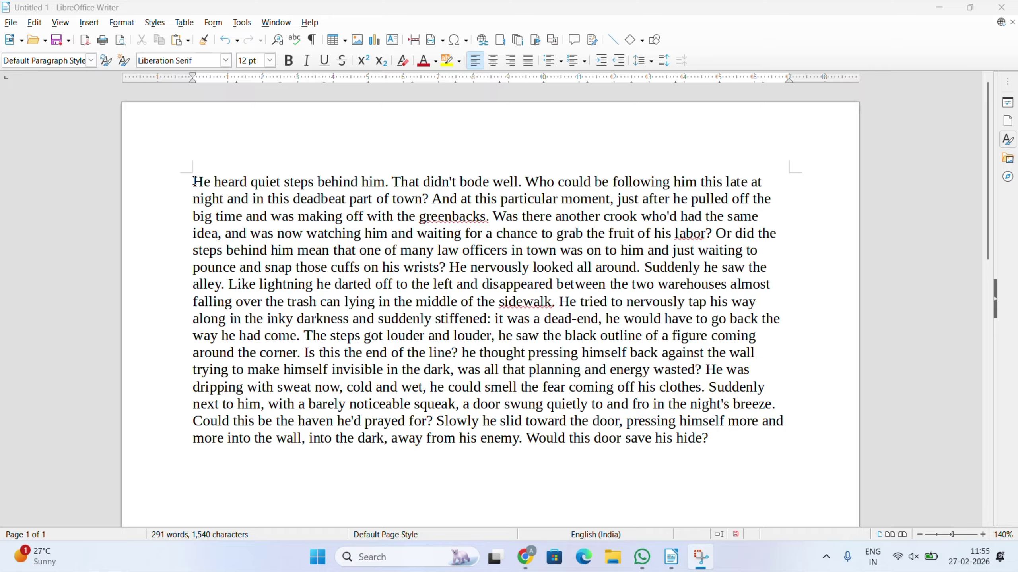
Make the paragraph's opening, from "He heard quiet steps" through "did the steps beh", bold, italic, underlined and struck through
drag(193, 180, 247, 250)
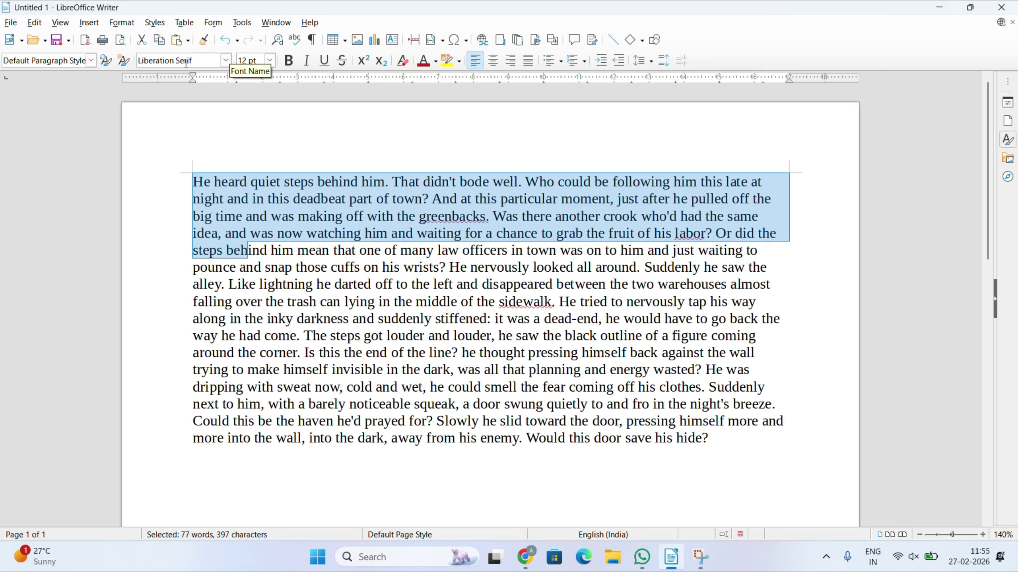
click(201, 61)
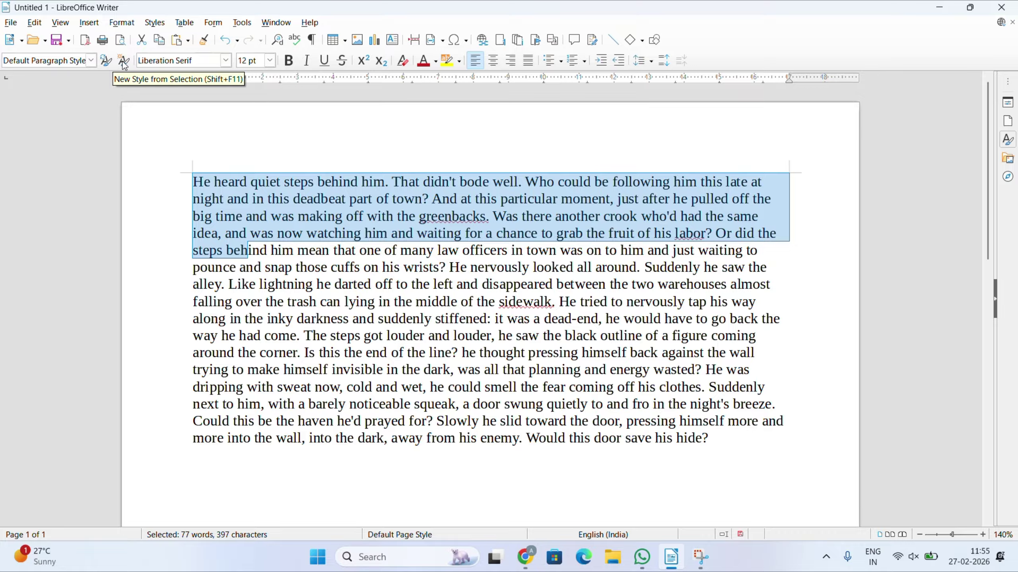
click(270, 61)
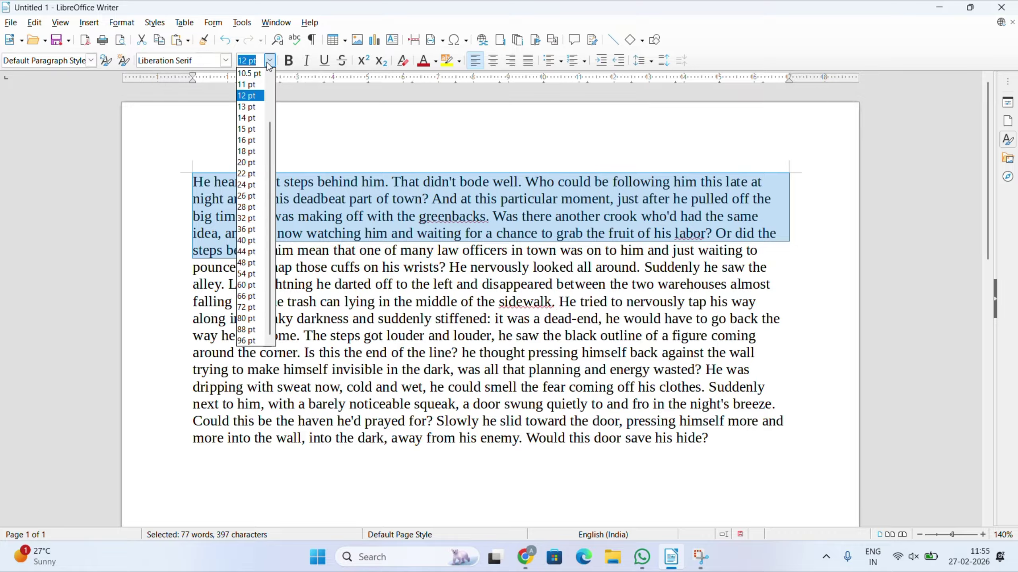
scroll(269, 129, up, 2)
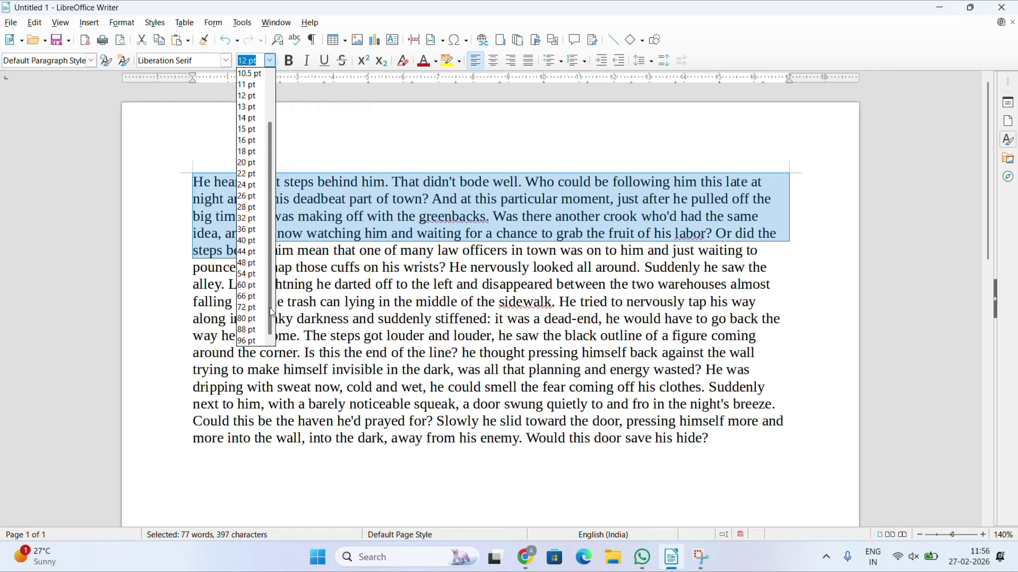
scroll(248, 340, down, 2)
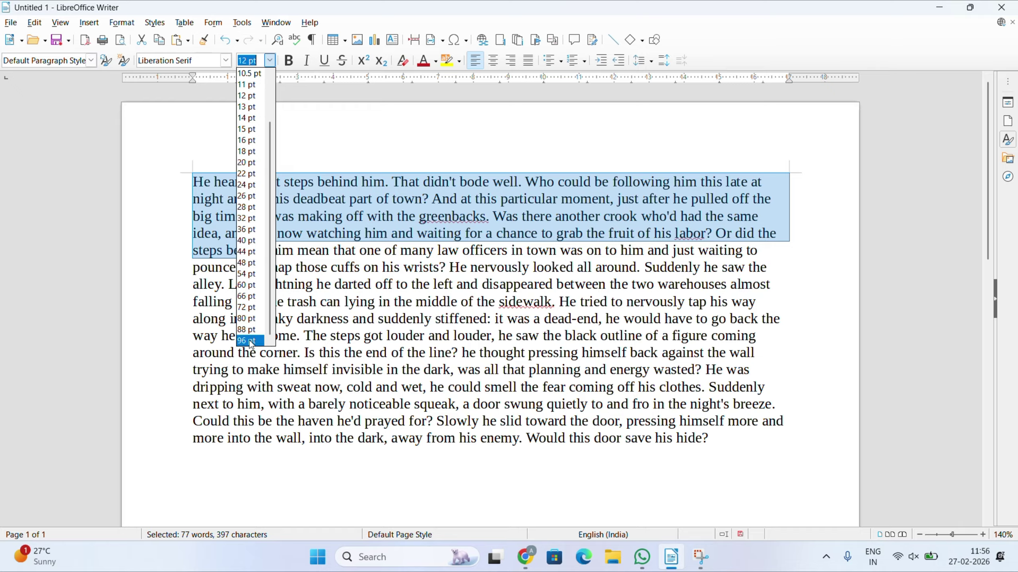
click(344, 273)
click(288, 61)
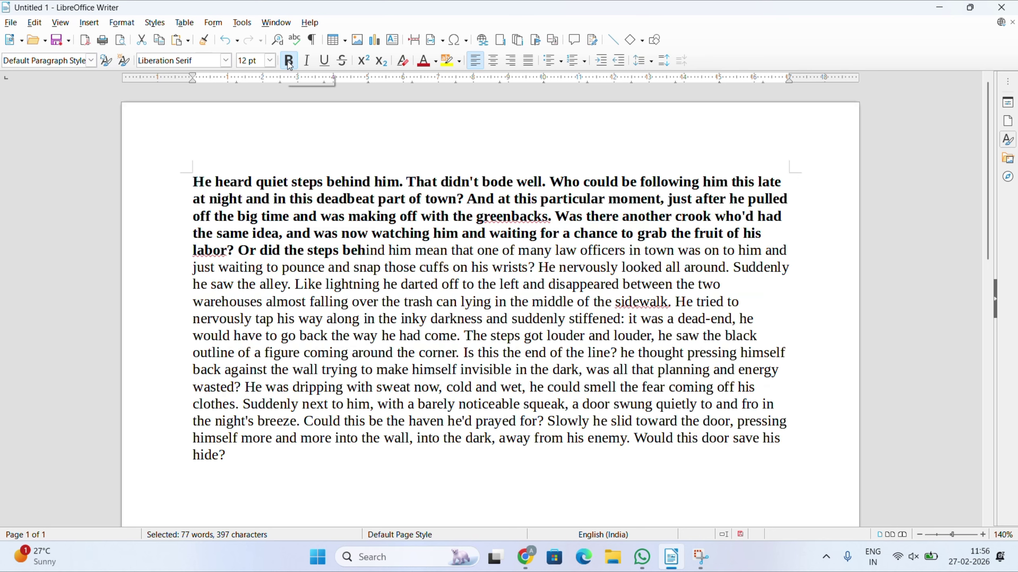
click(307, 62)
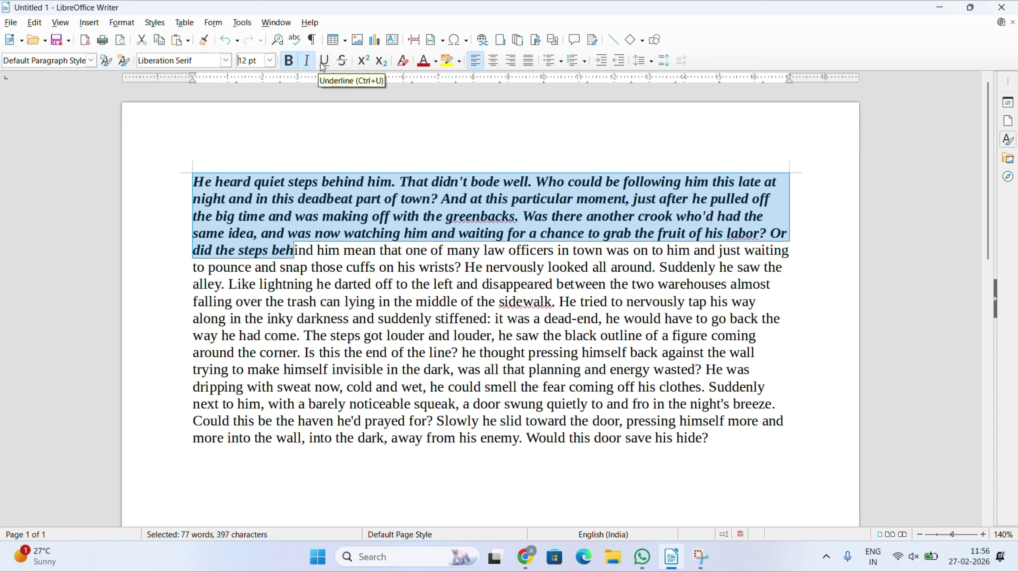
click(324, 62)
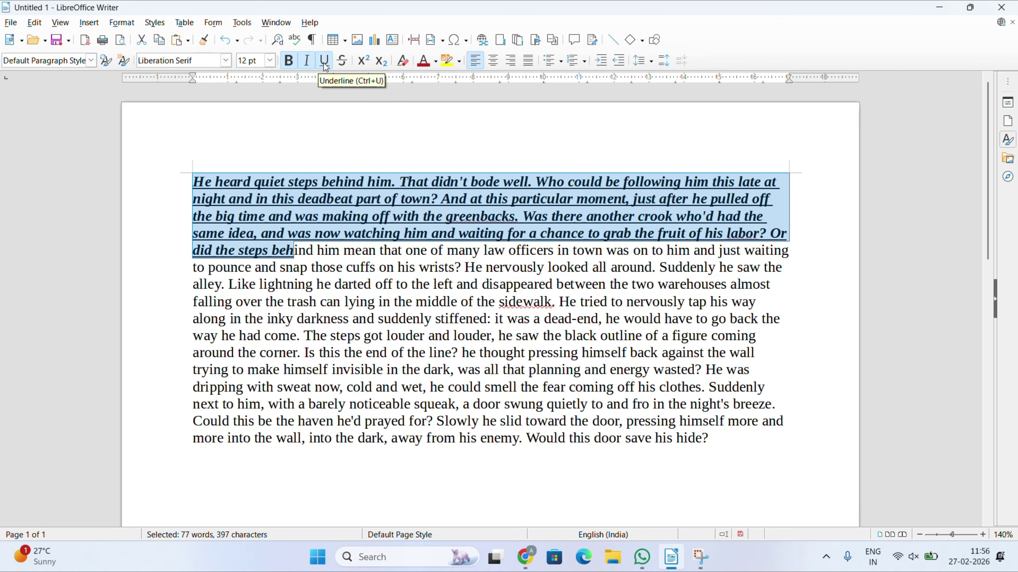
click(343, 62)
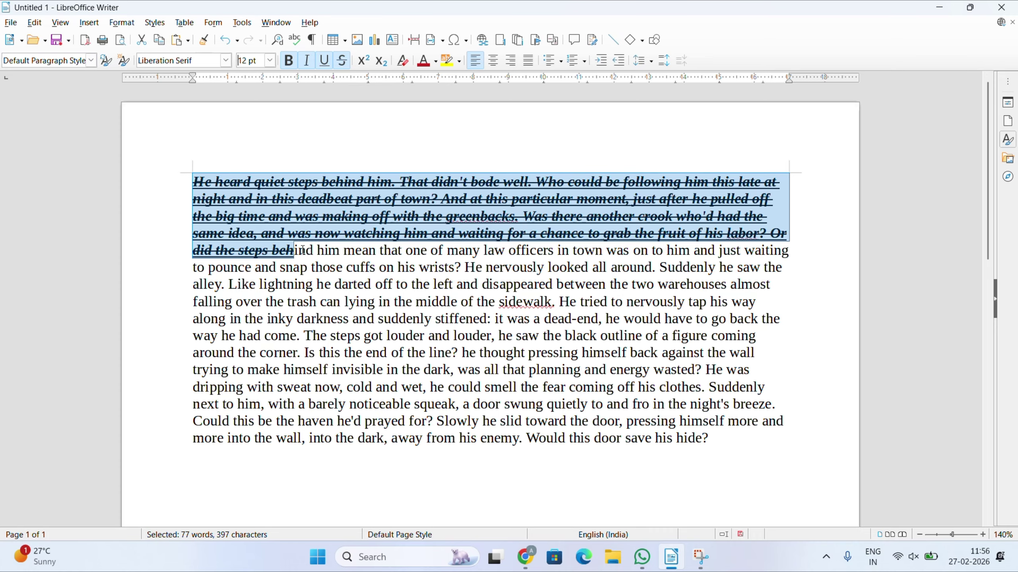
click(373, 299)
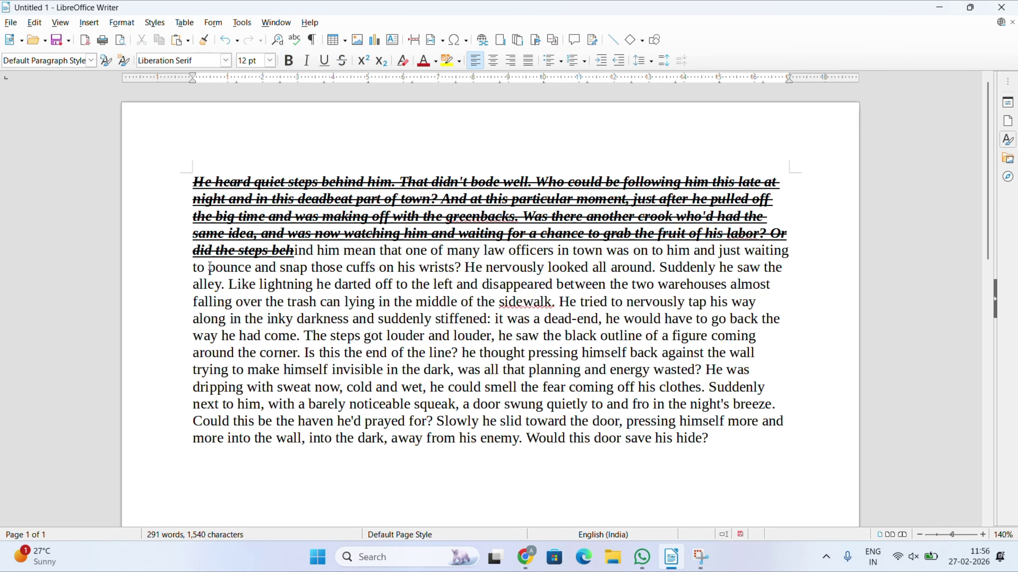
Add the text "45th" on a new line below the end of the paragraph
click(714, 445)
key(Return)
text(45th)
Format the "th" of "45th" as superscript, and change it to subscript
click(207, 452)
drag(206, 453, 220, 455)
click(363, 61)
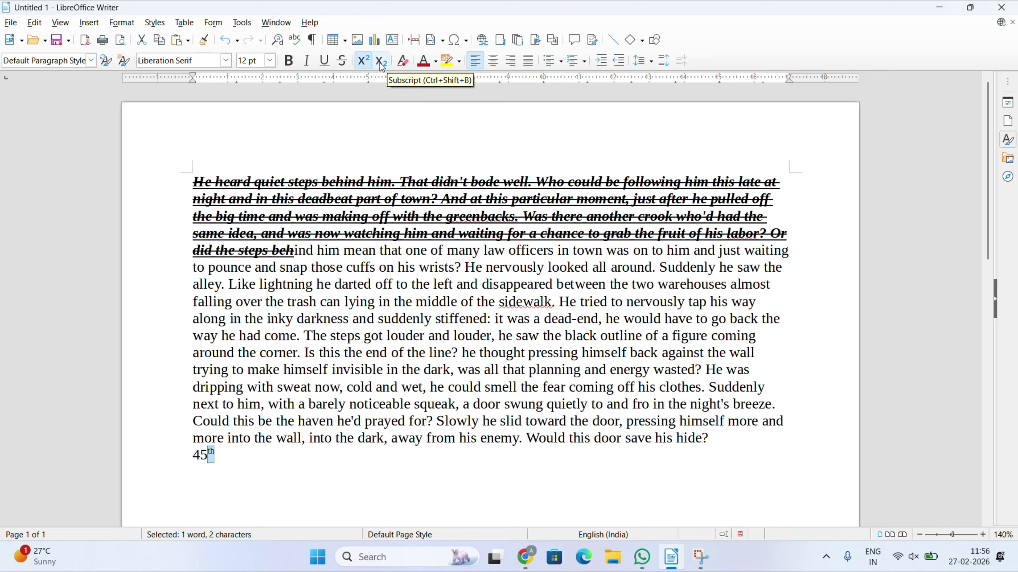
click(381, 60)
click(327, 302)
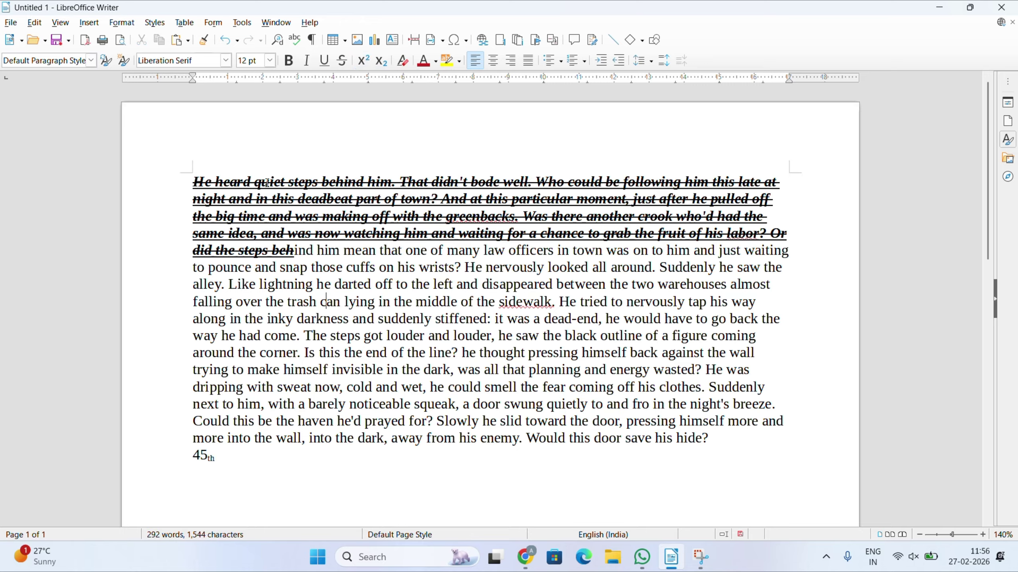
Colour the text from "He heard quiet steps" through "the big time a" orange and highlight it in yellow
drag(194, 181, 276, 217)
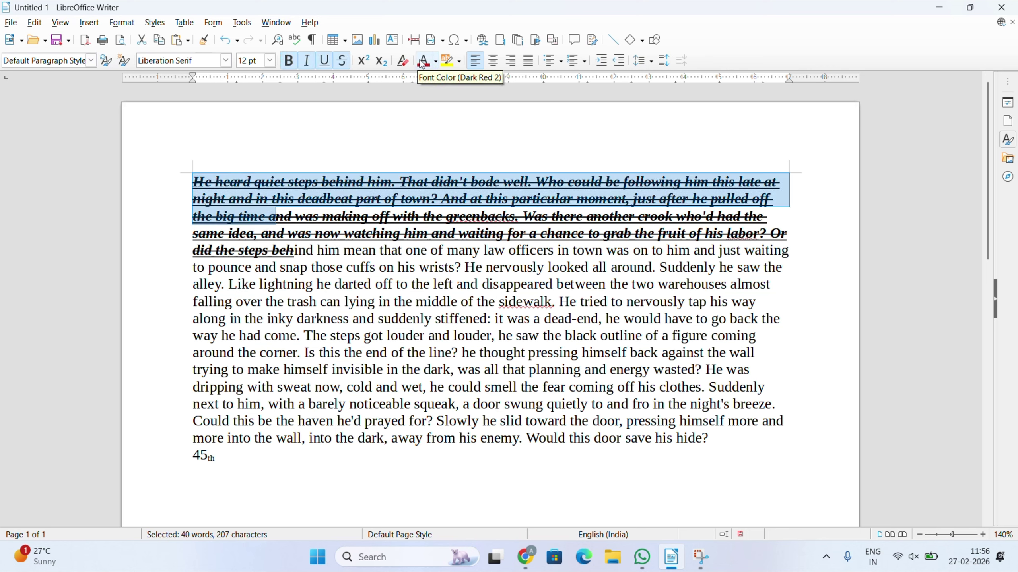
click(434, 61)
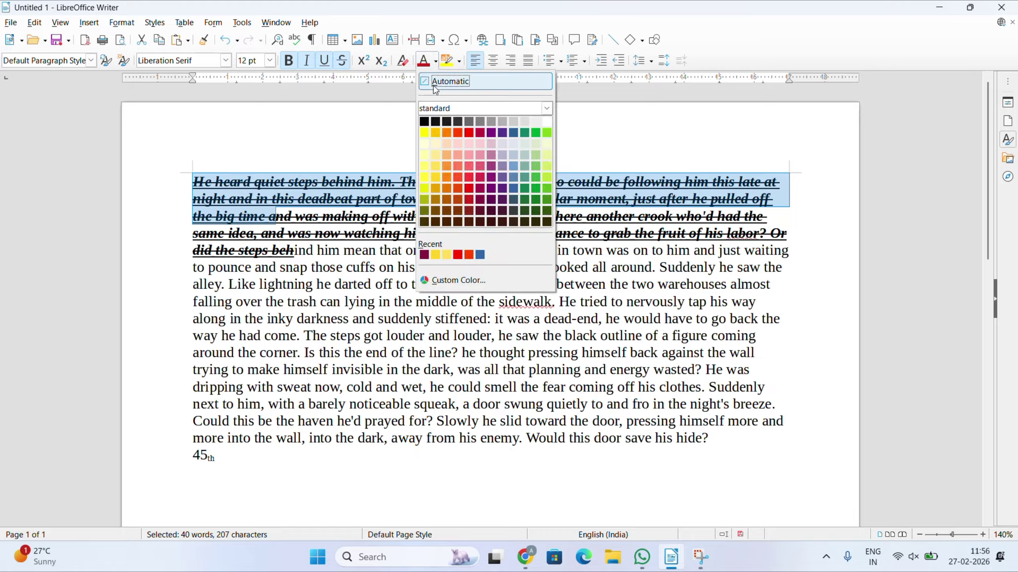
click(447, 178)
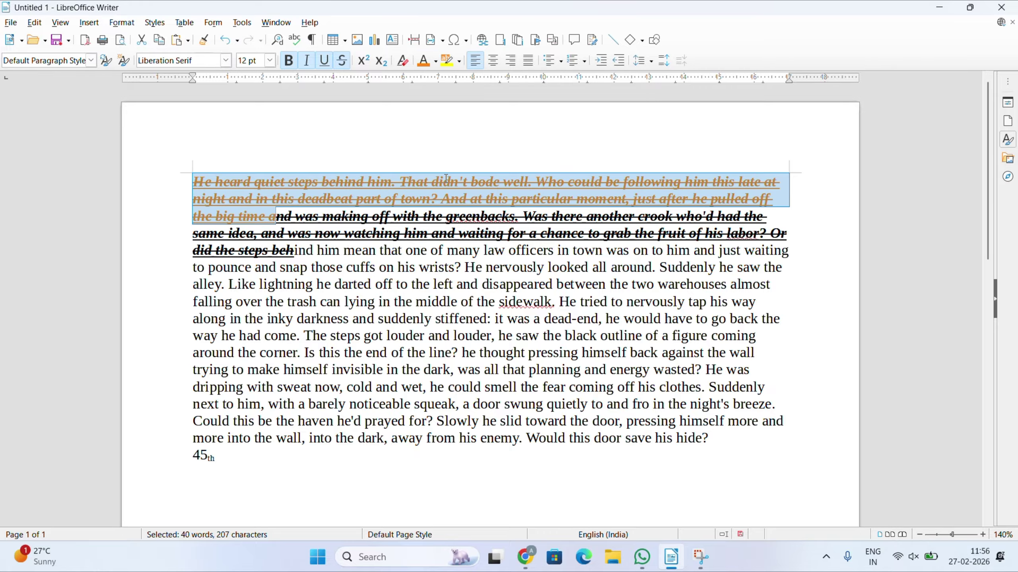
click(459, 62)
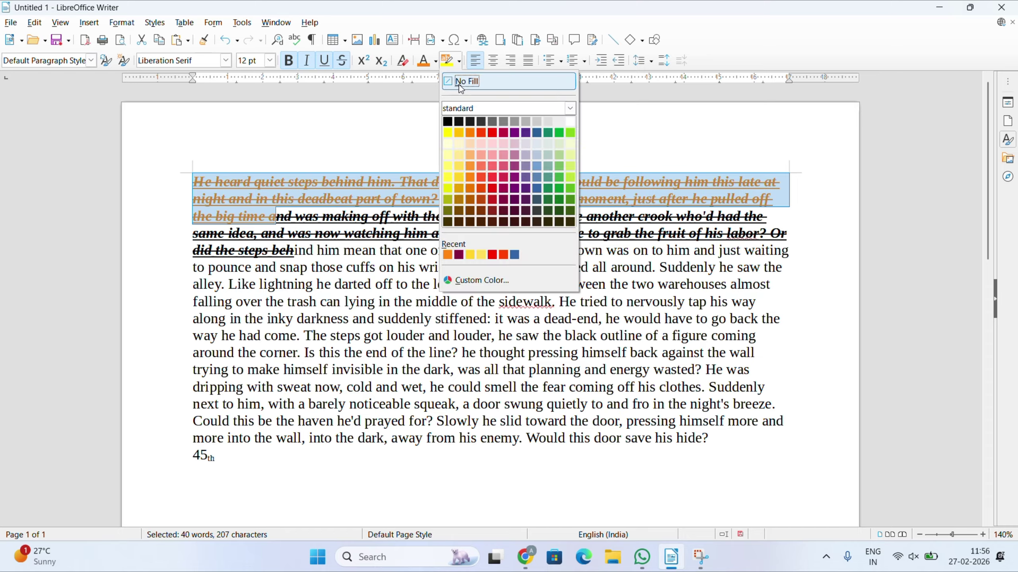
click(448, 129)
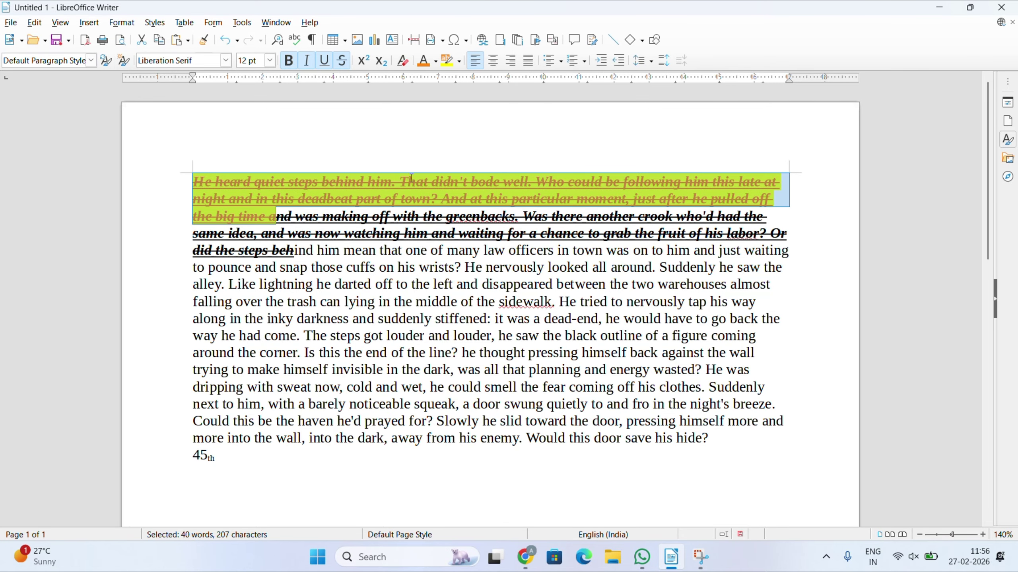
click(342, 159)
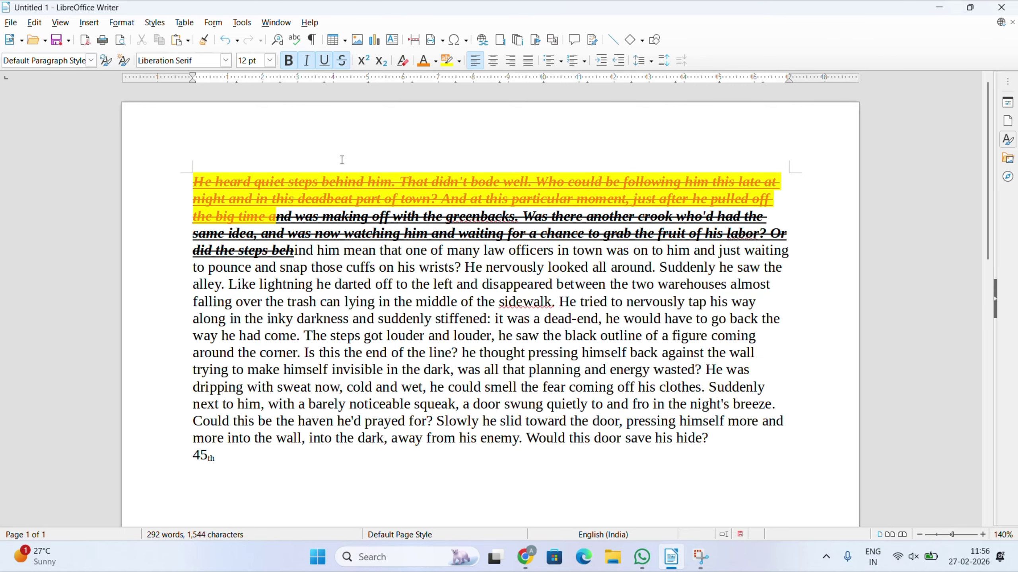
text(Gyaaan)
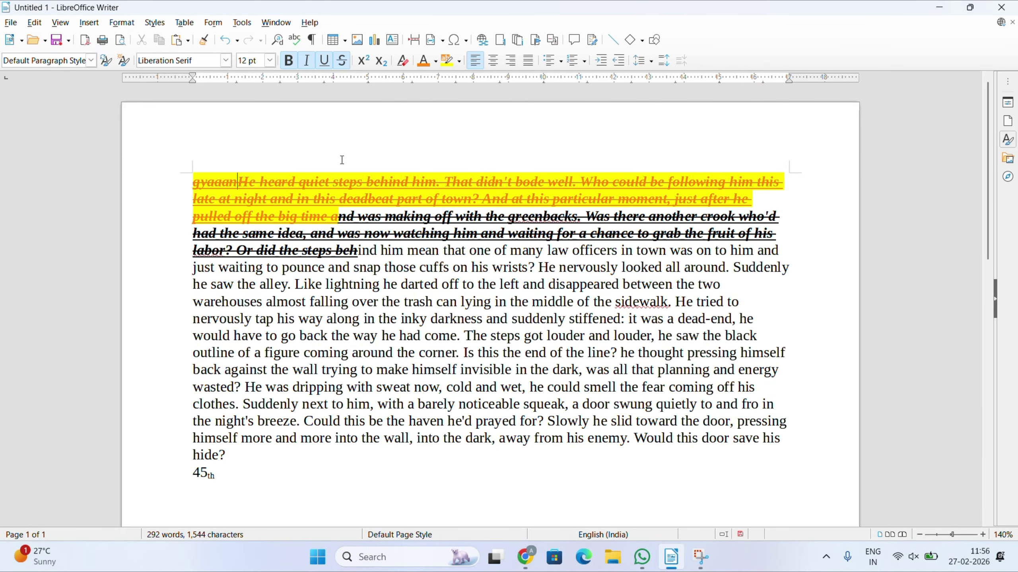
key(BackSpace)
key(BackSpace)
key(BackSpace)
key(BackSpace)
key(BackSpace)
key(BackSpace)
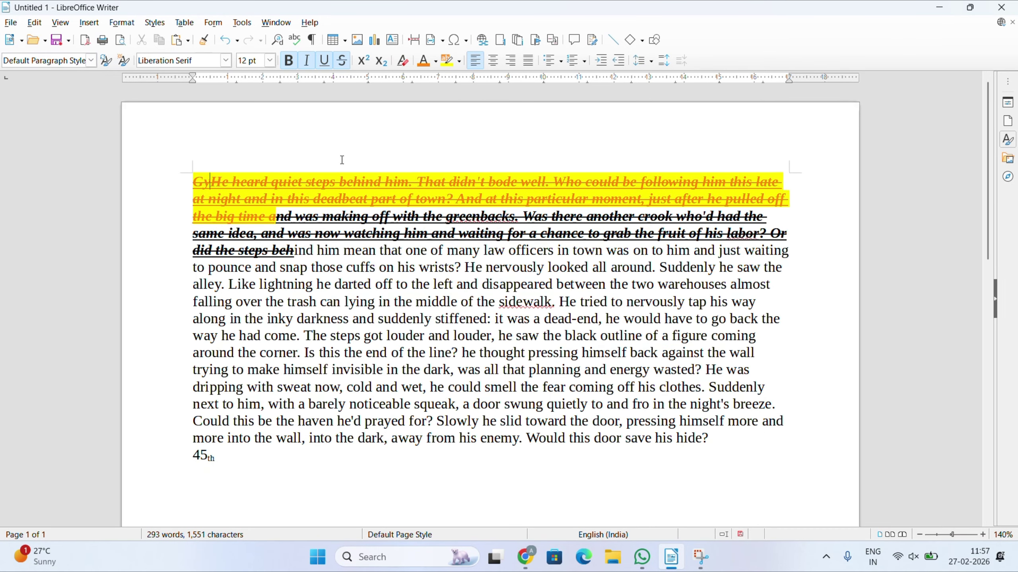
key(BackSpace)
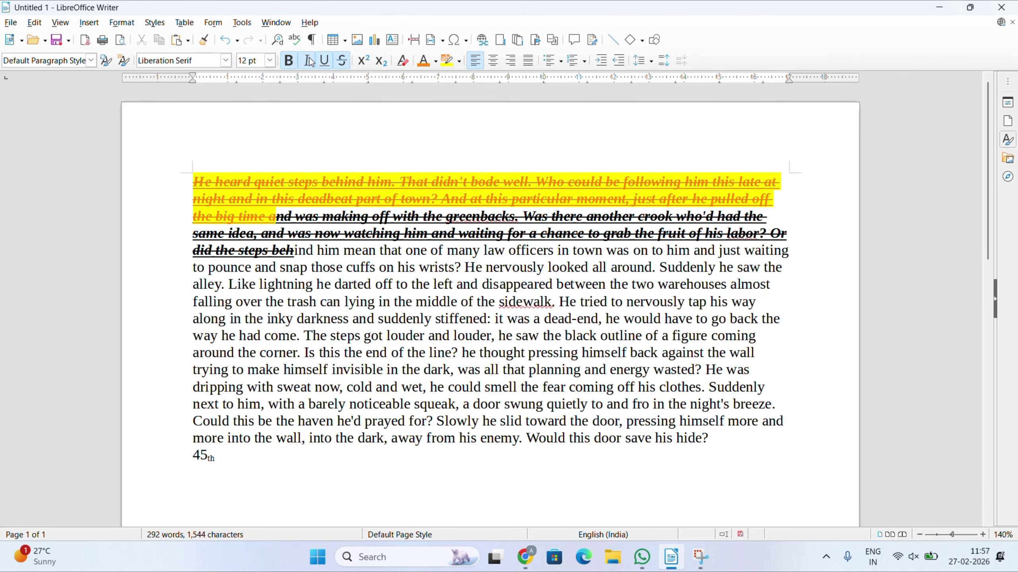
click(288, 60)
click(307, 62)
click(325, 60)
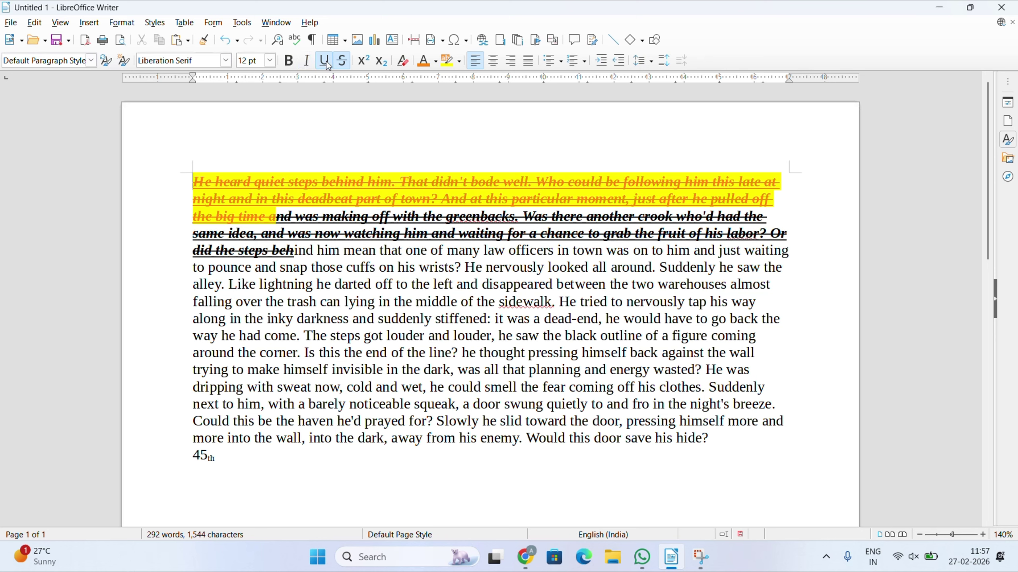
click(395, 161)
text(g)
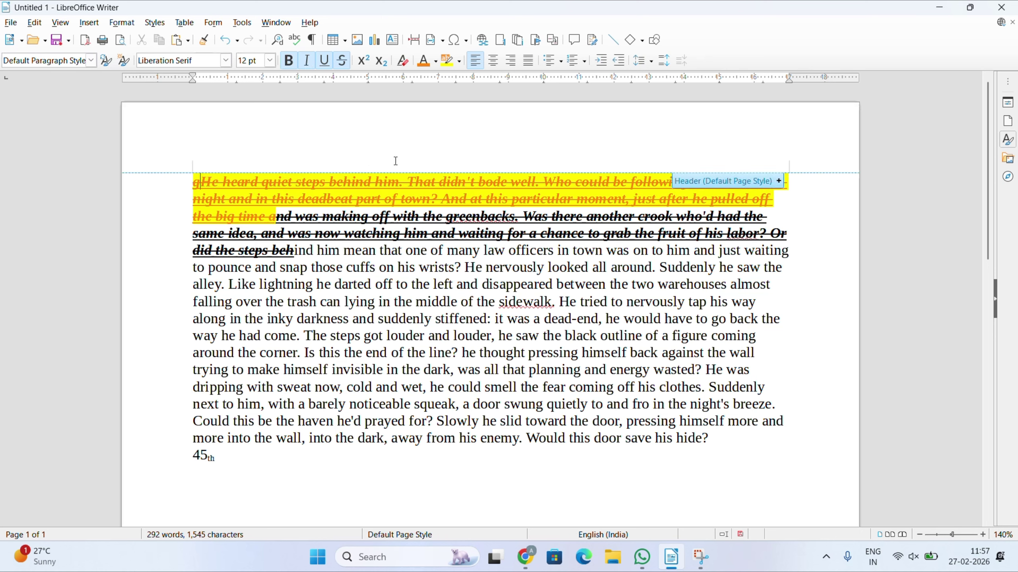
key(BackSpace)
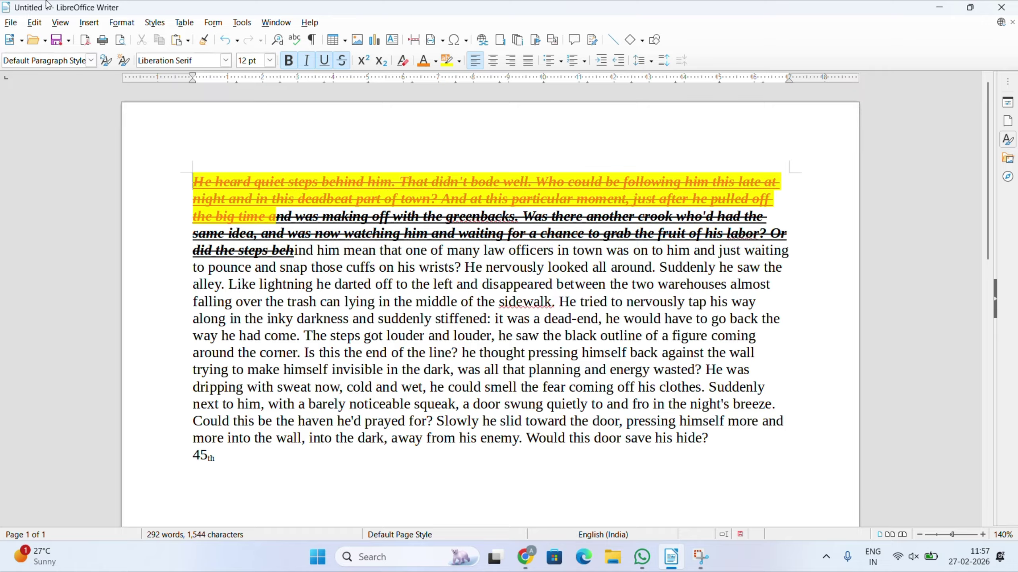
Insert a header for the Default Page Style and enter "GYAAN KUMBH" in it
click(62, 22)
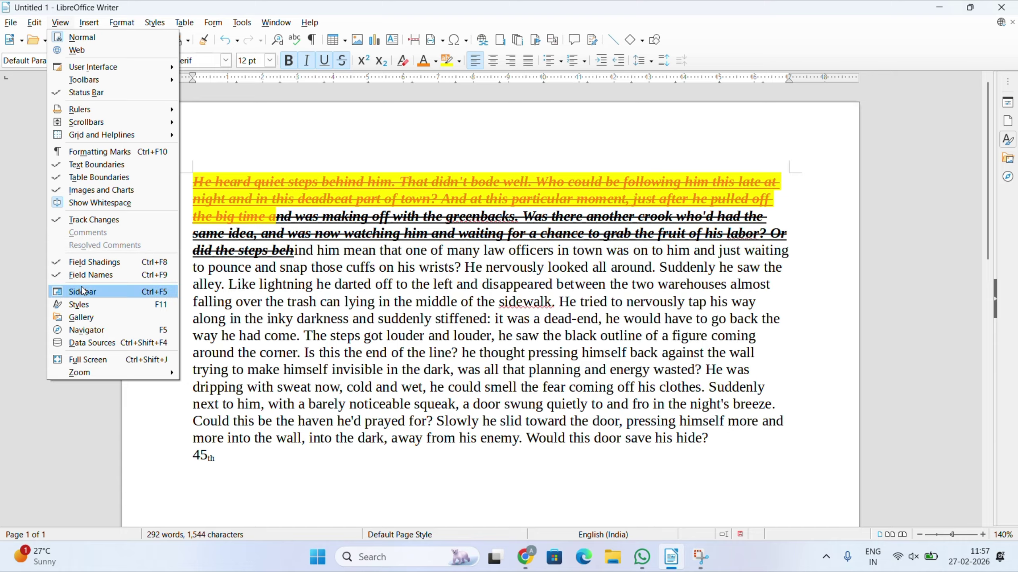
click(80, 23)
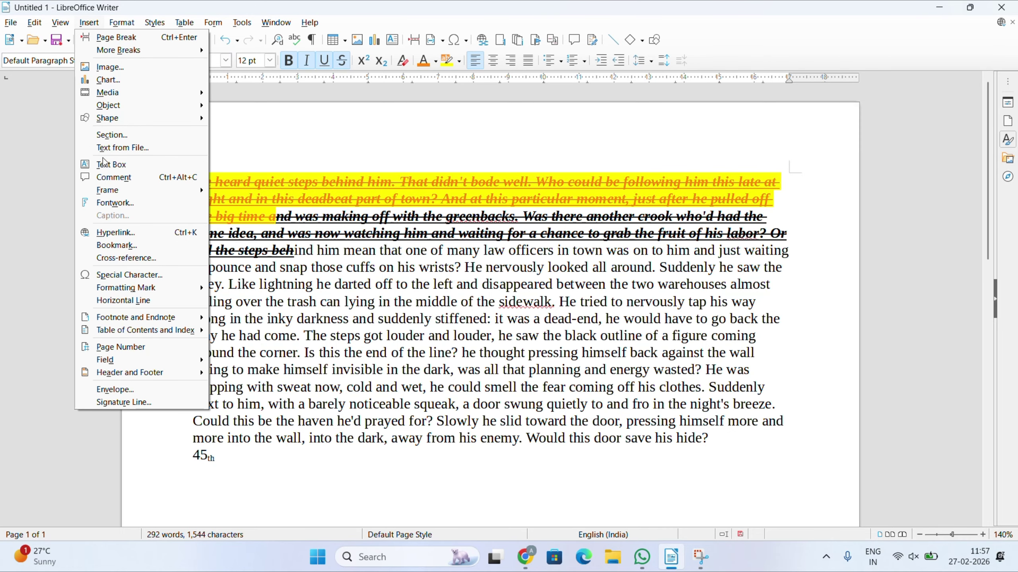
mouse_move(165, 372)
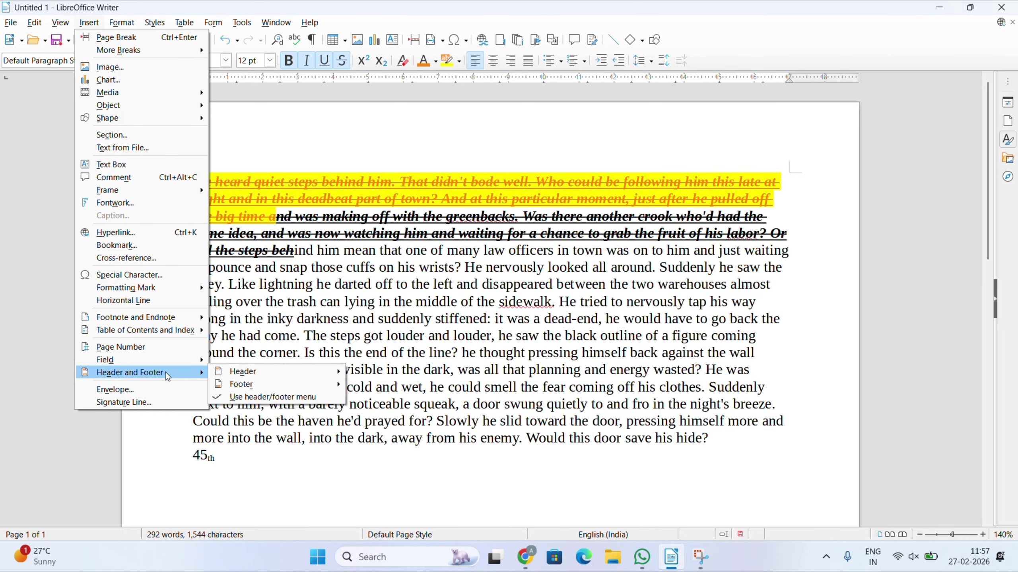
mouse_move(289, 371)
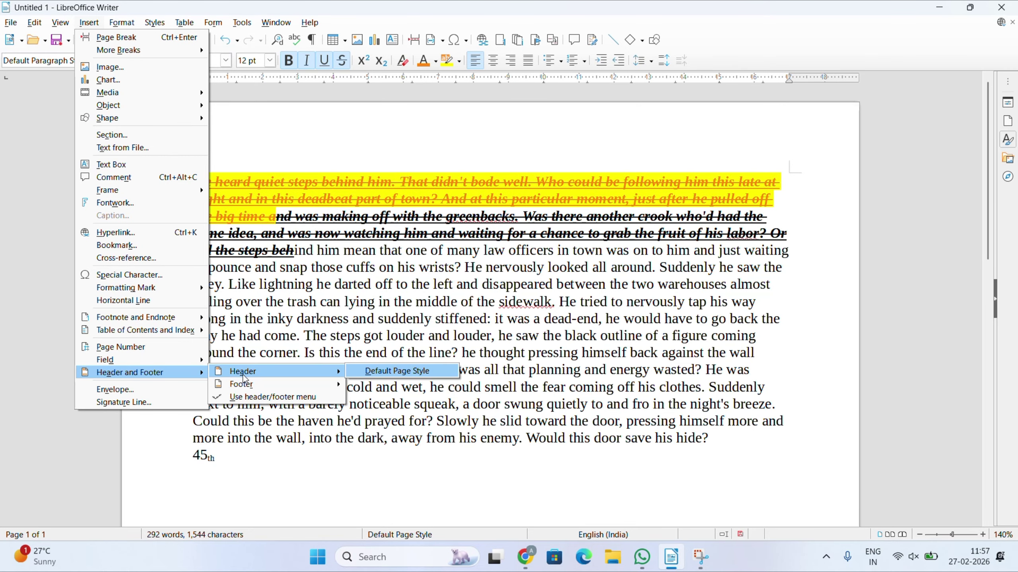
click(390, 373)
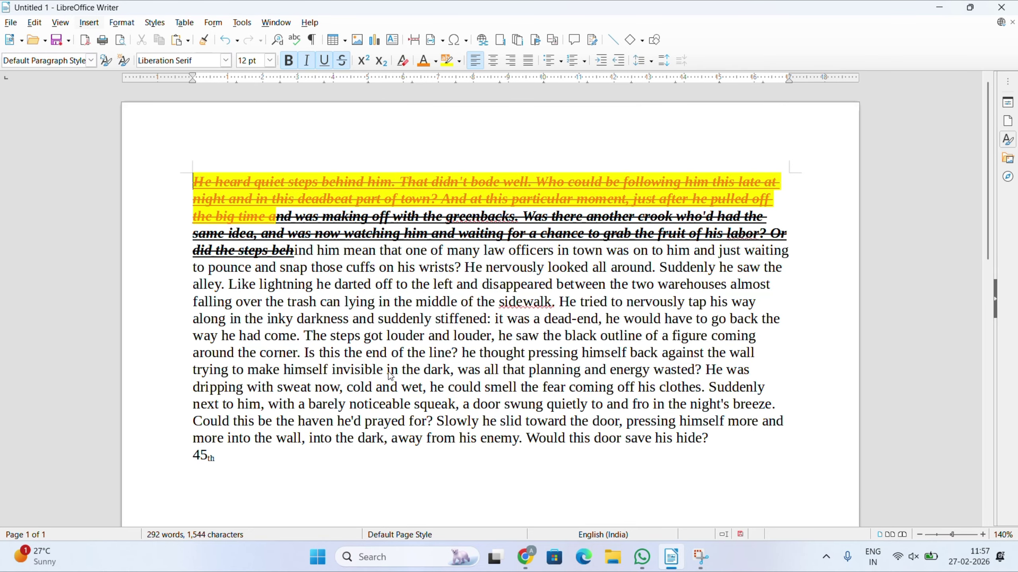
key(Caps_Lock)
text(GYAAN KUM)
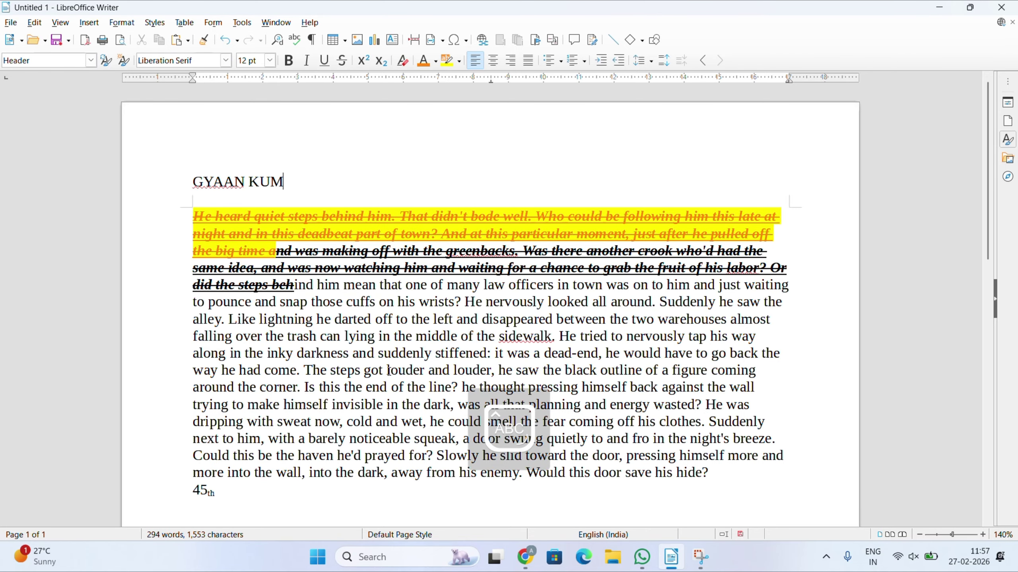
text(BH)
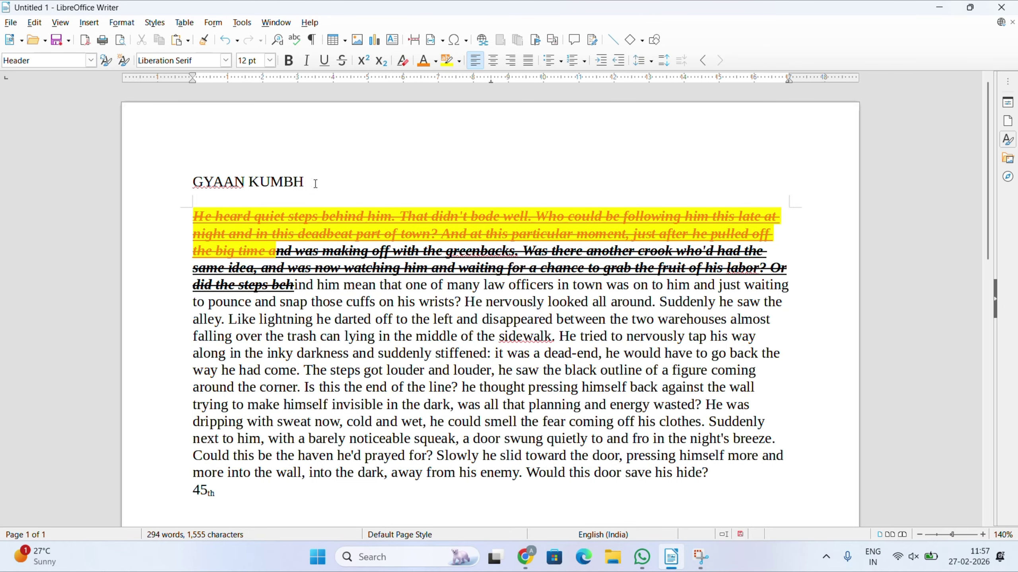
Format the header text "GYAAN KUMBH" as bold at 40 pt and centre it
drag(312, 182, 187, 165)
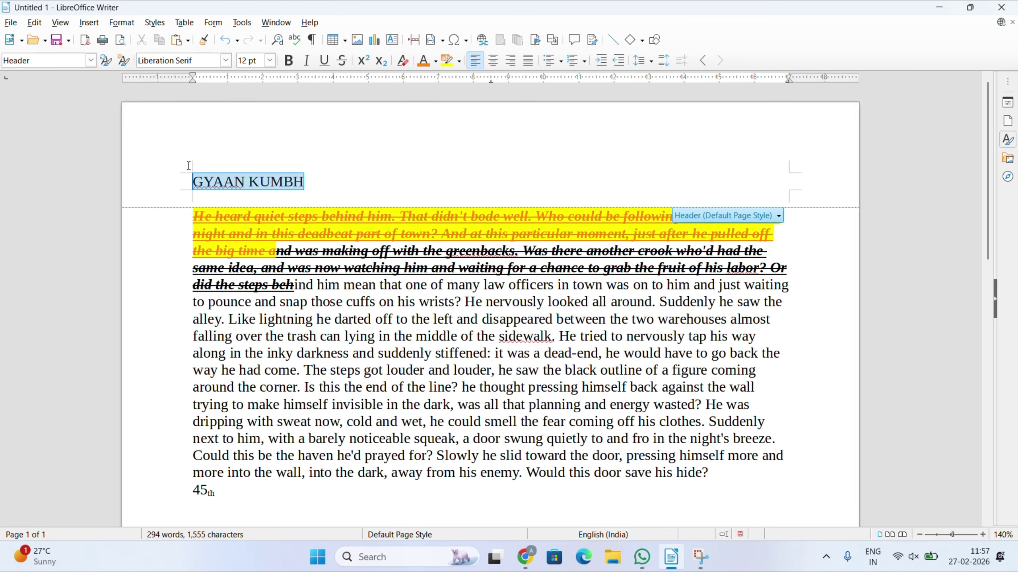
click(283, 64)
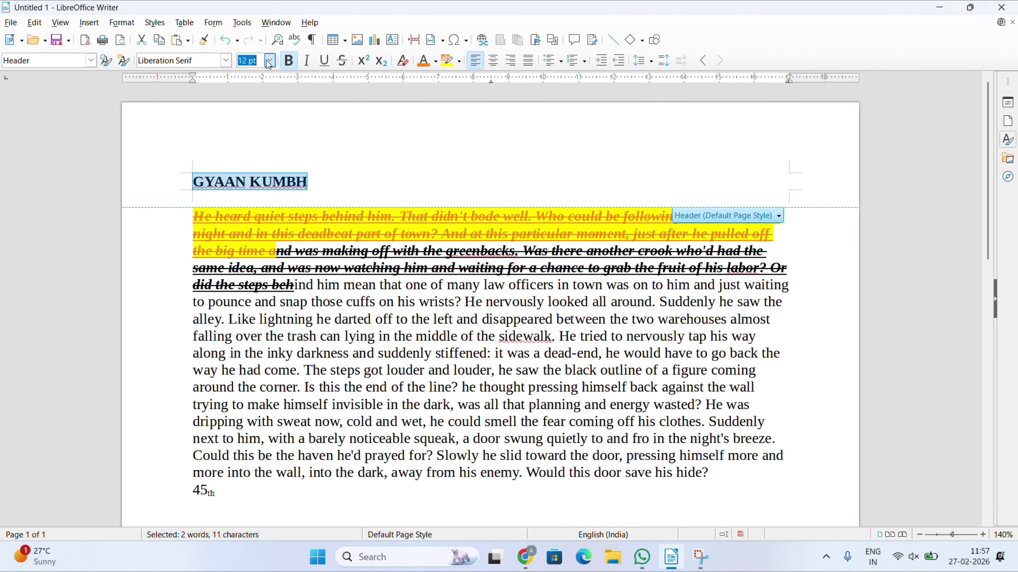
click(270, 61)
key(Escape)
text(40)
key(Return)
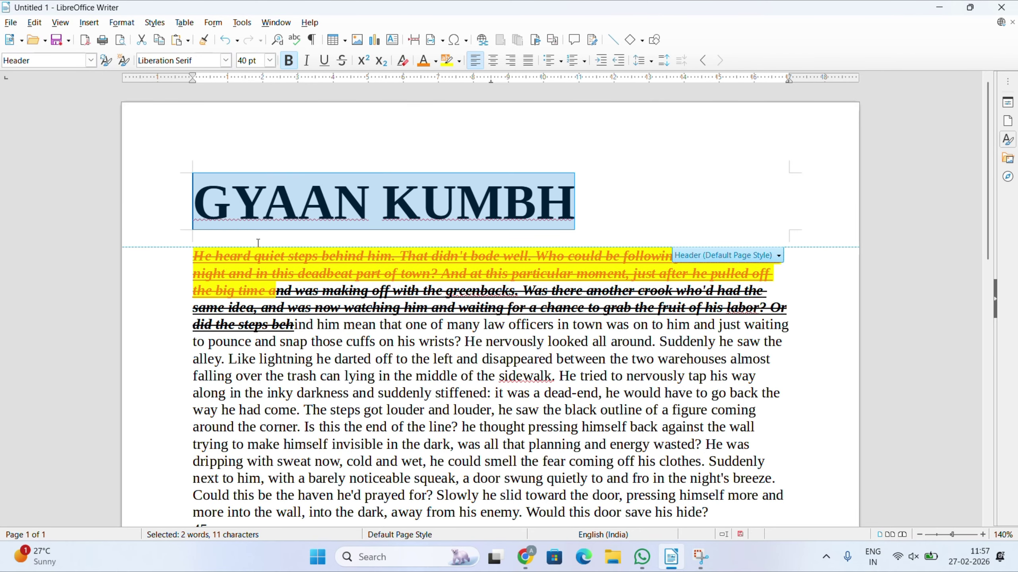
click(494, 65)
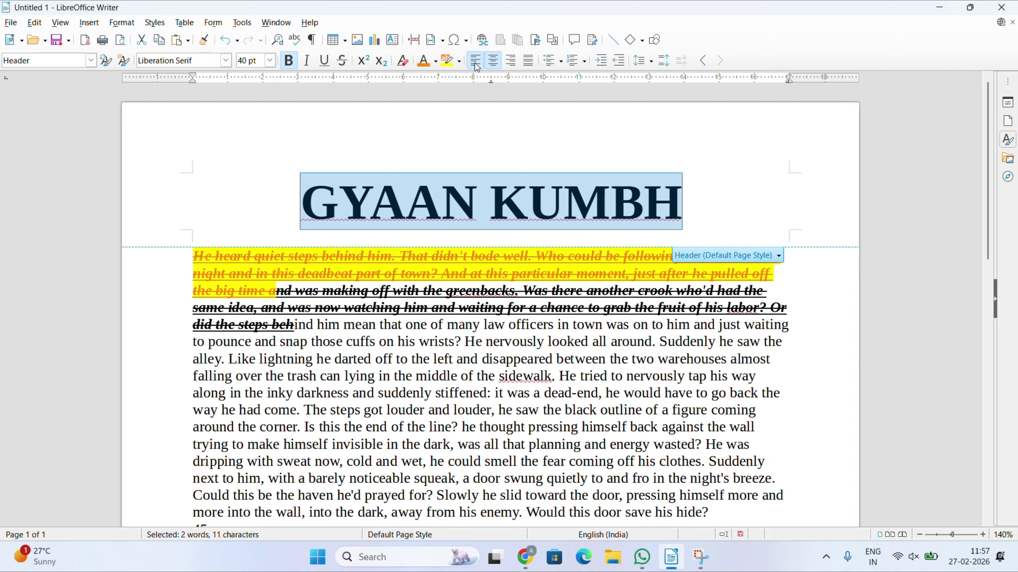
Try left, centre and right alignment on the header text "GYAAN KUMBH", and return it to centred
click(476, 64)
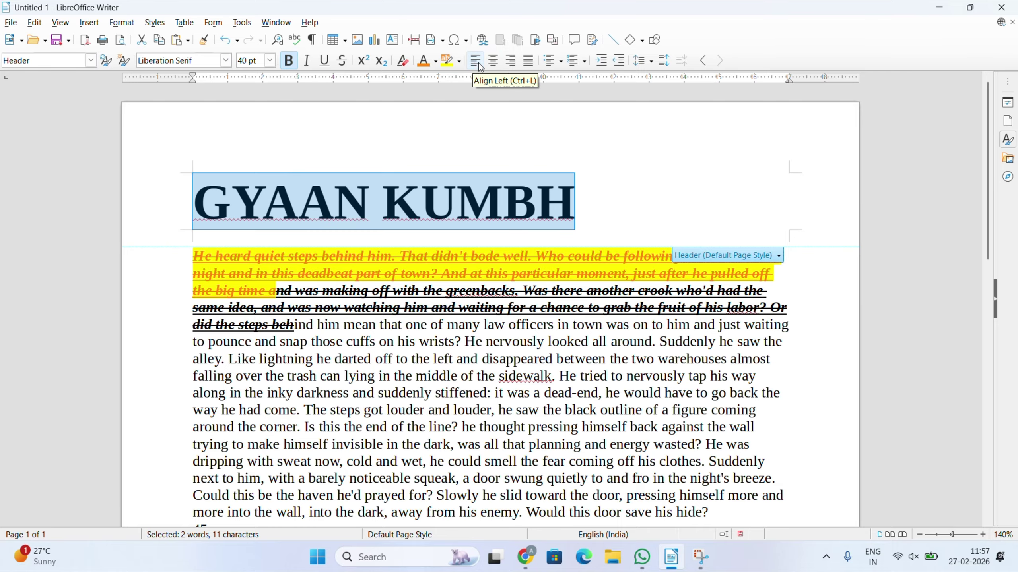
click(493, 62)
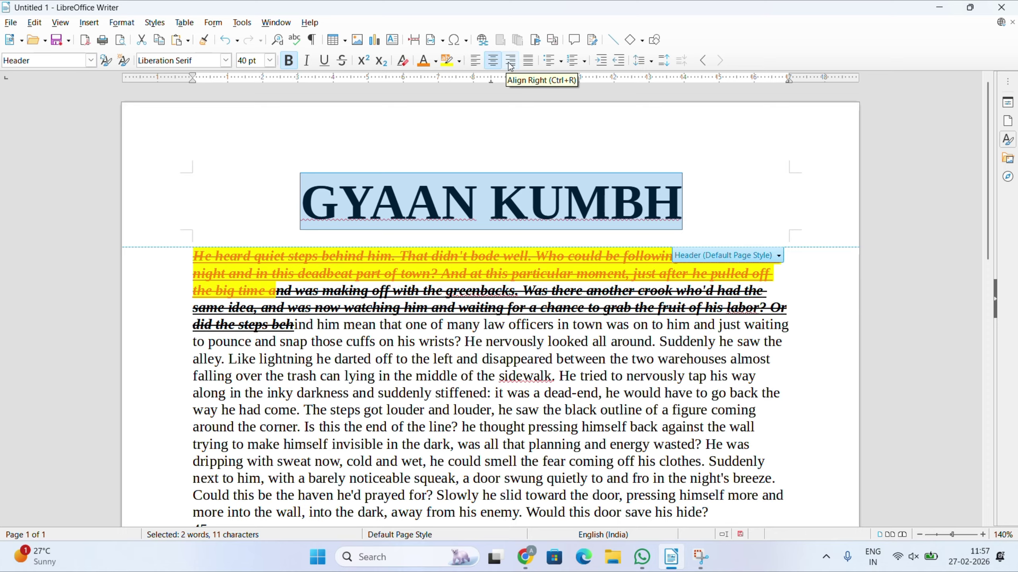
click(510, 62)
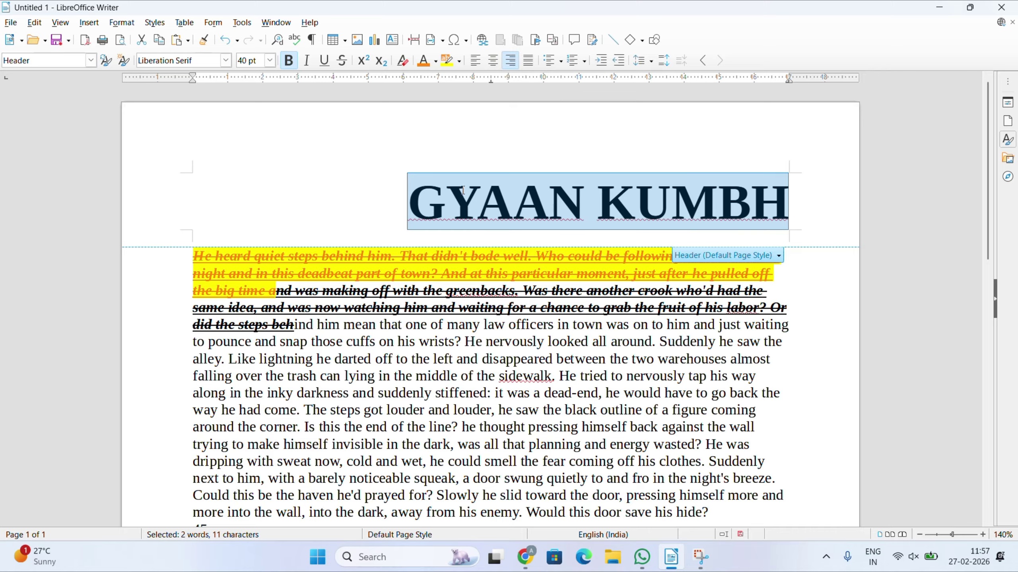
click(493, 62)
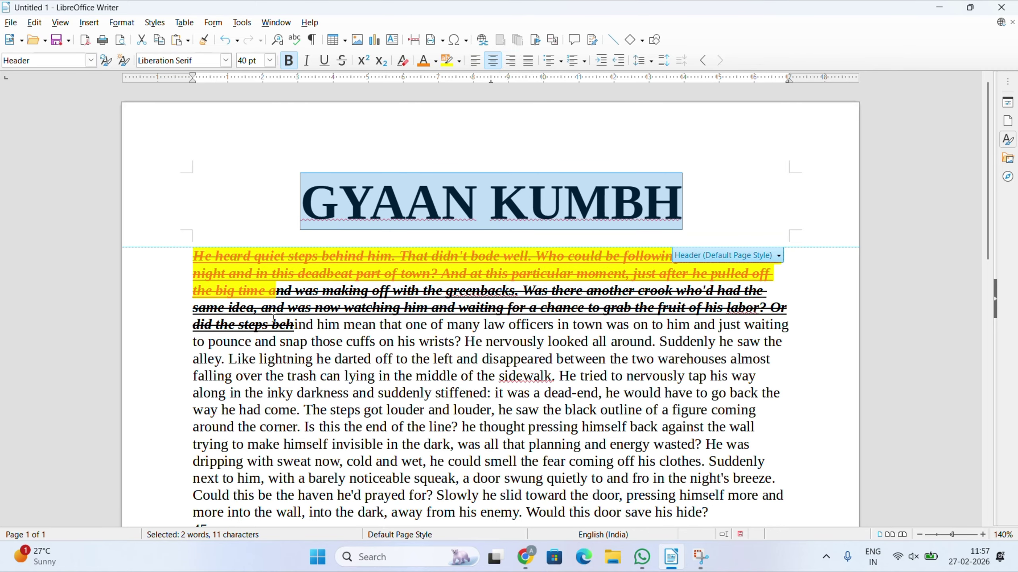
Justify the entire body text below the header
click(195, 257)
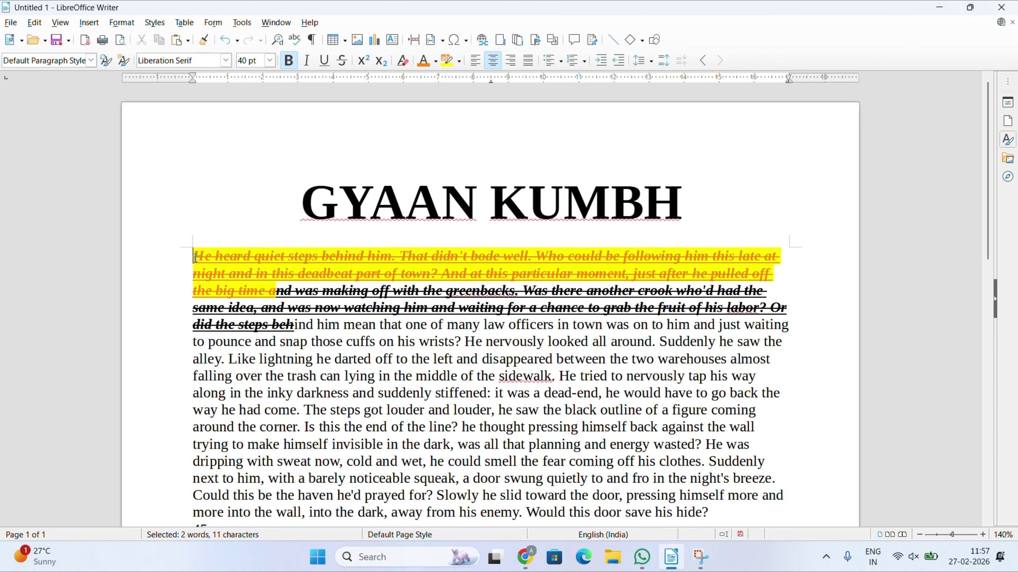
key(ctrl+a)
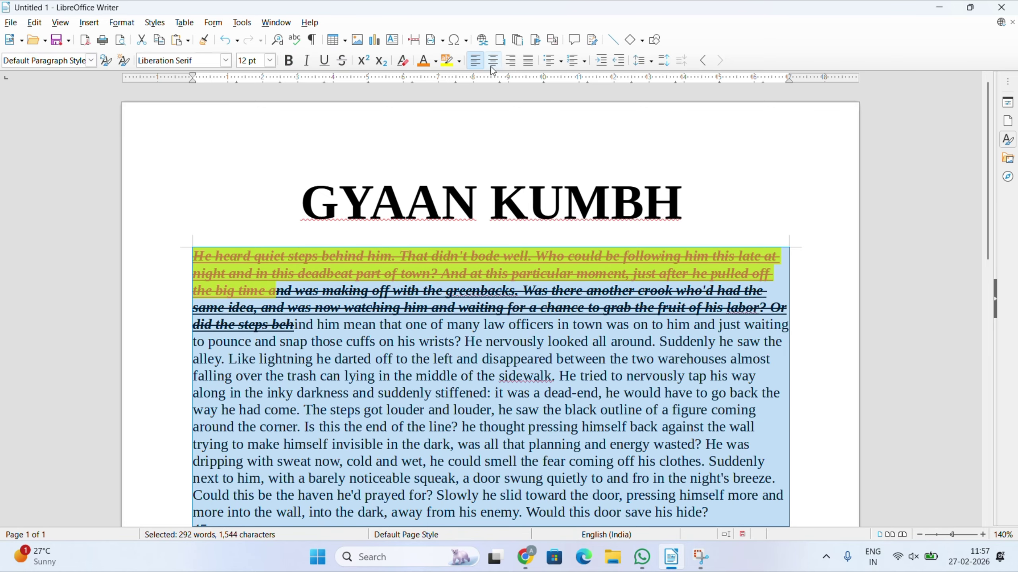
click(527, 62)
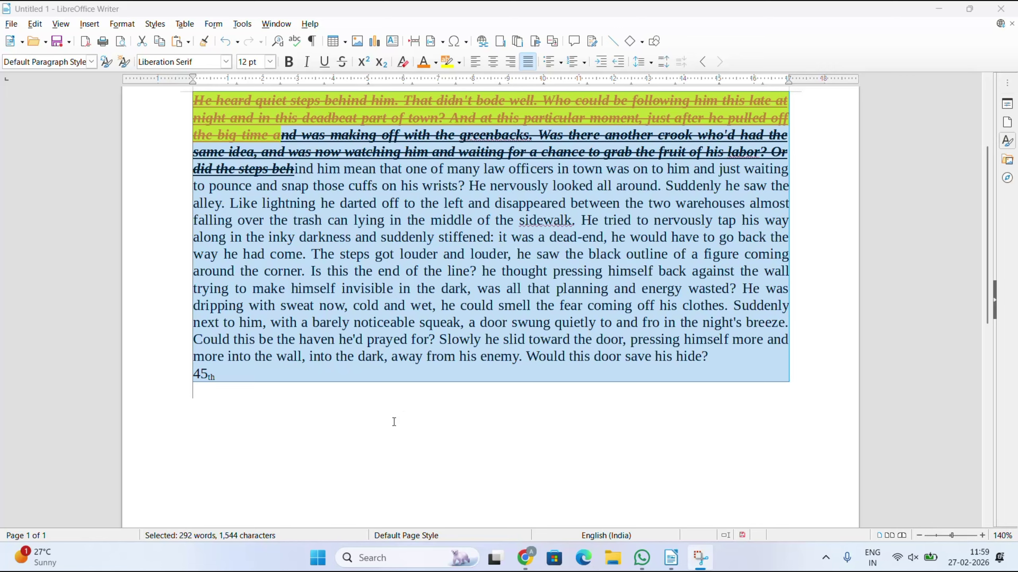
Start a bulleted list with solid diamond bullets on the empty line below "45th"
click(389, 420)
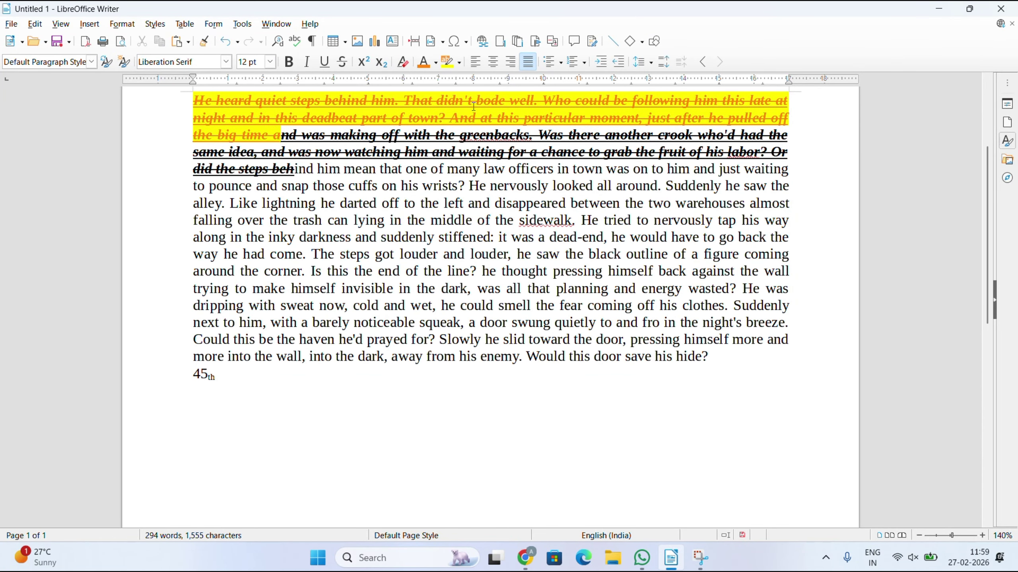
scroll(990, 213, up, 5)
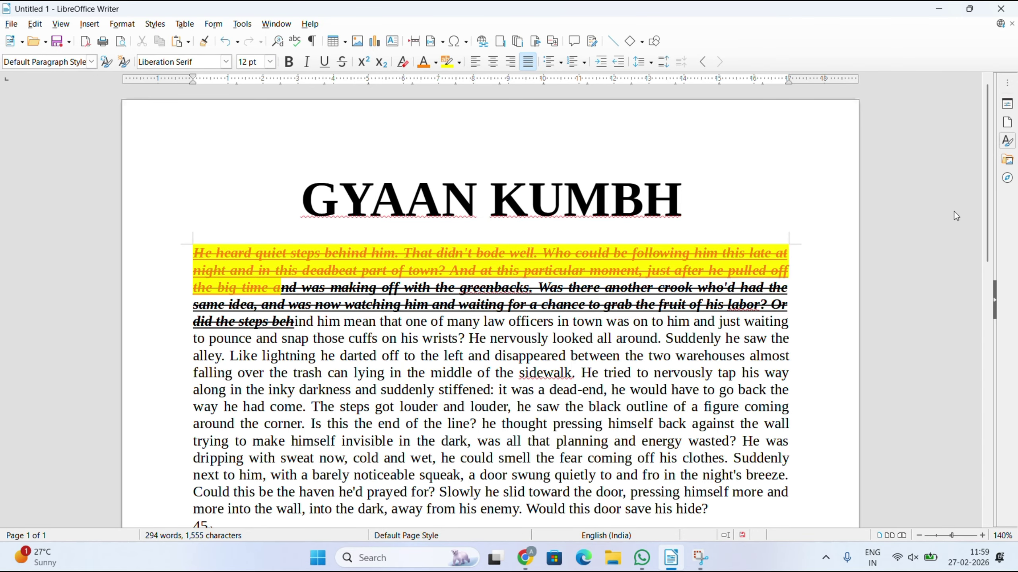
scroll(983, 221, down, 3)
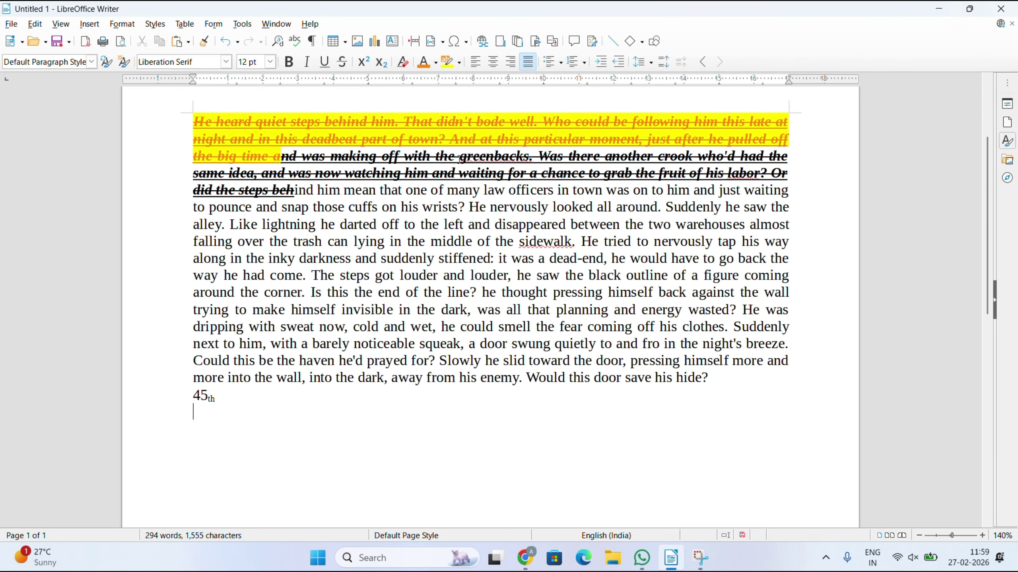
click(560, 62)
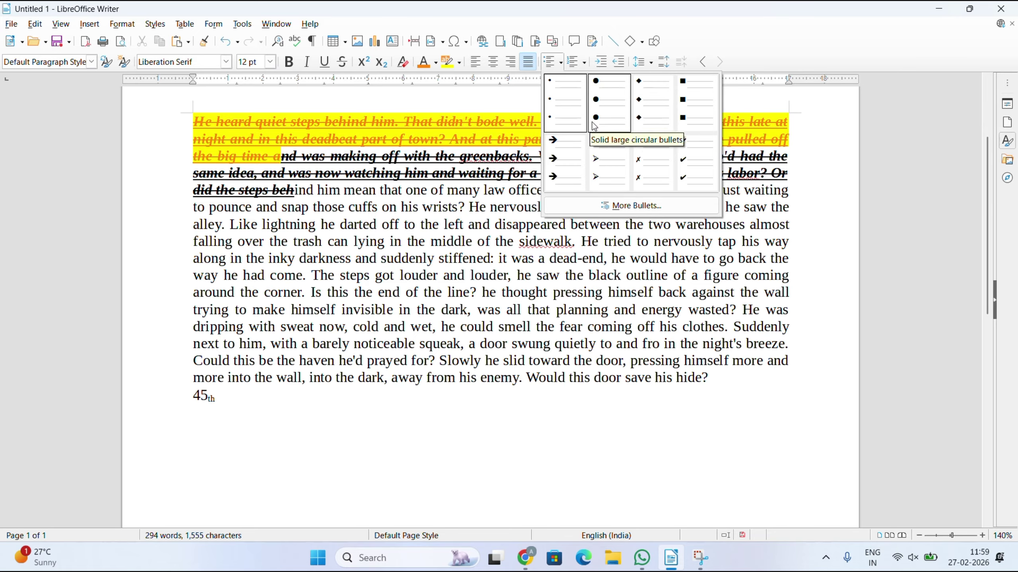
click(644, 114)
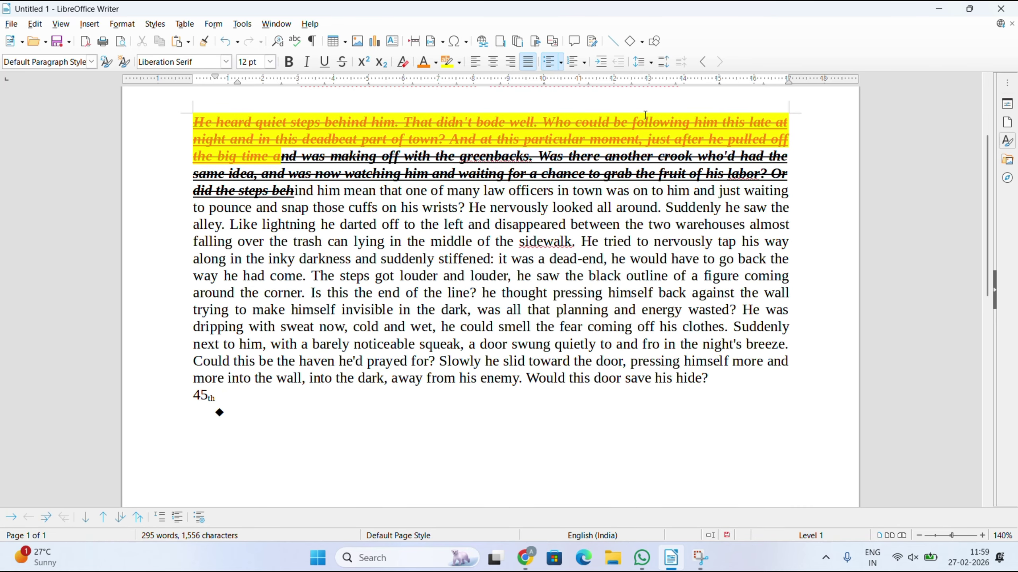
Enter three first names in capitals as separate list items and start a fourth, empty item
text(AKASH)
key(Return)
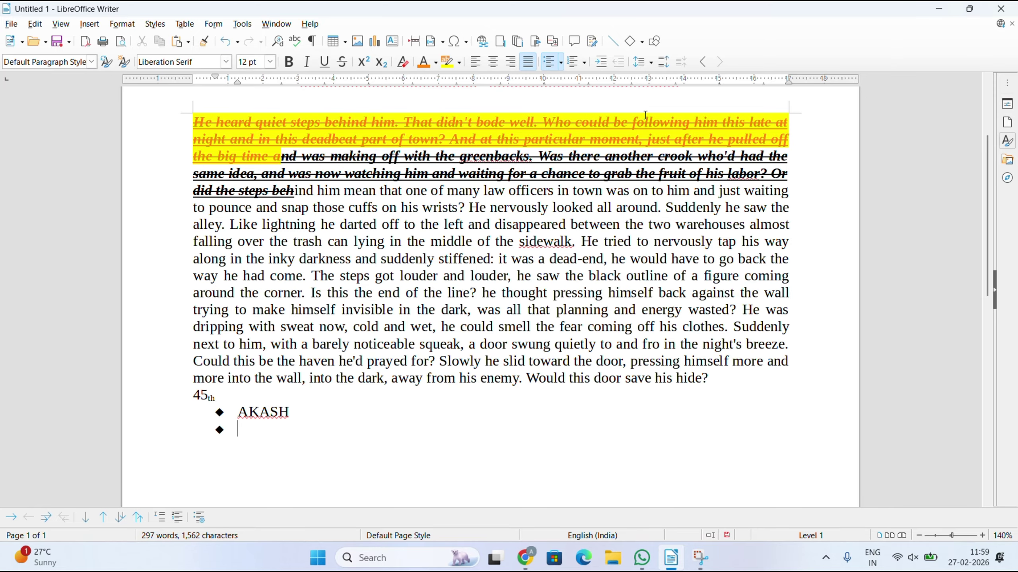
text(VIKASJ)
key(BackSpace)
text(H)
key(Return)
text(R)
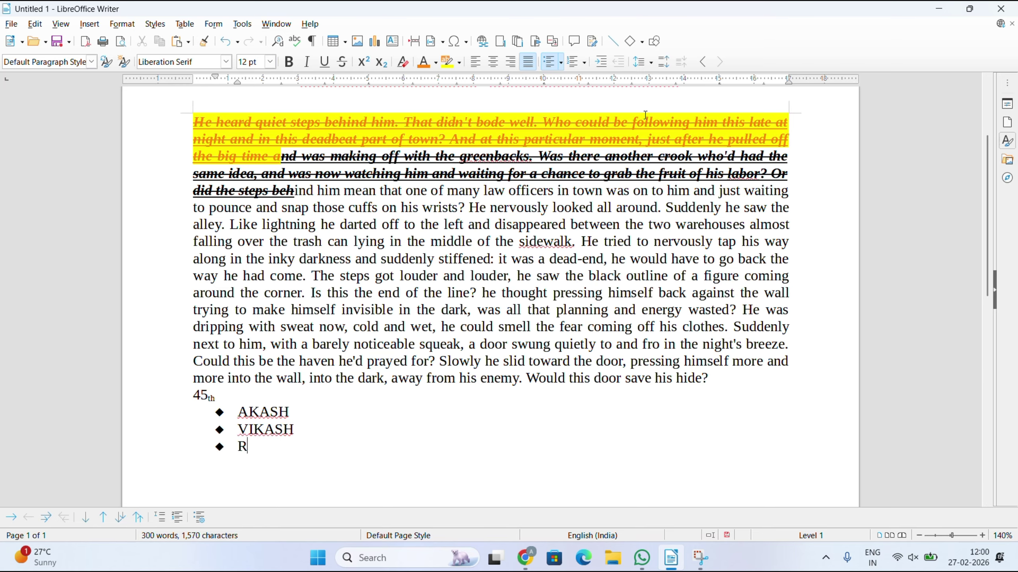
text(AJU)
key(BackSpace)
key(BackSpace)
text(AJU)
key(Return)
Change the bulleted list to 1. 2. 3. numbering, and switch it to (a) (b) (c) lettering
click(584, 62)
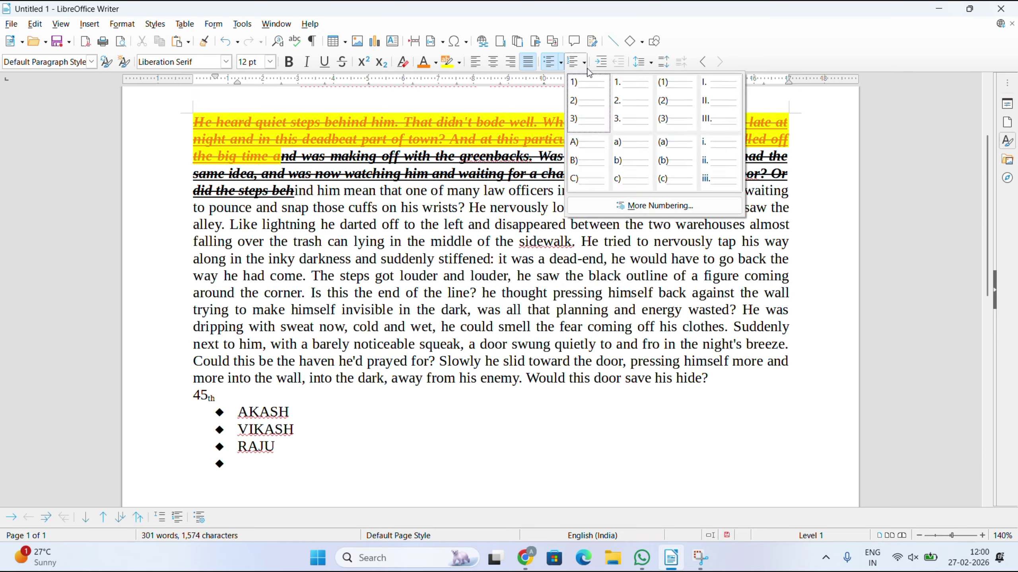
click(624, 120)
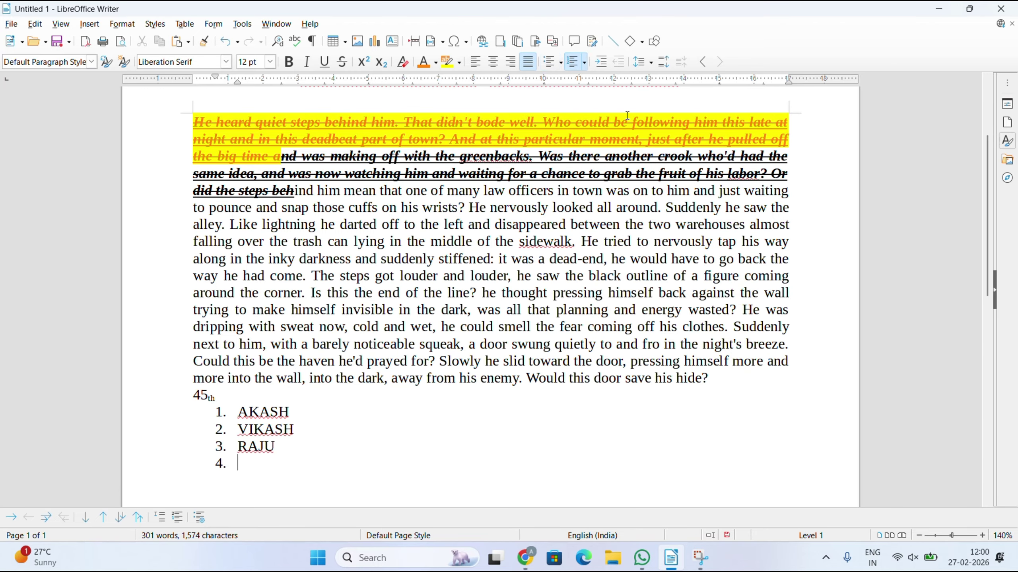
click(584, 66)
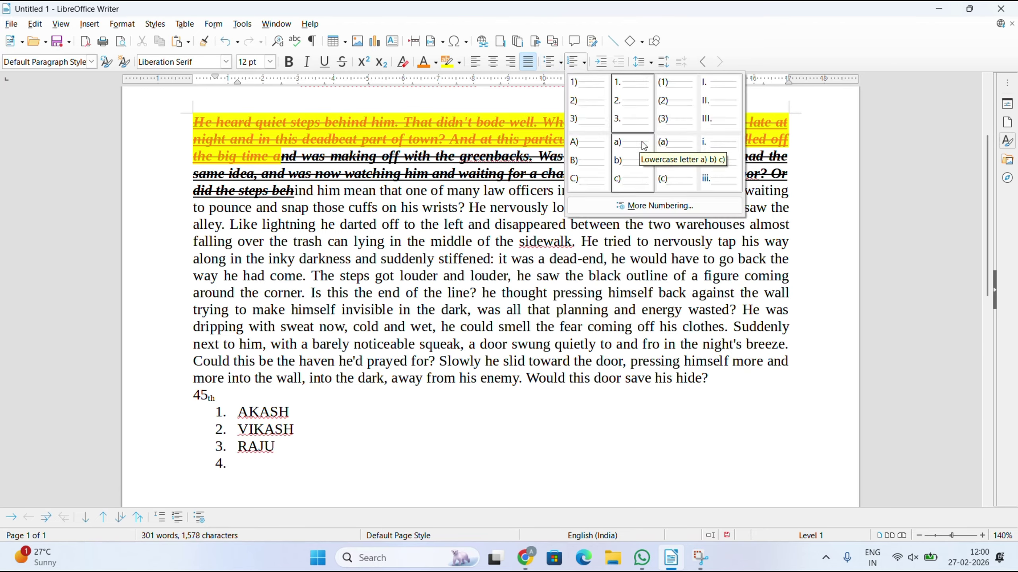
click(662, 162)
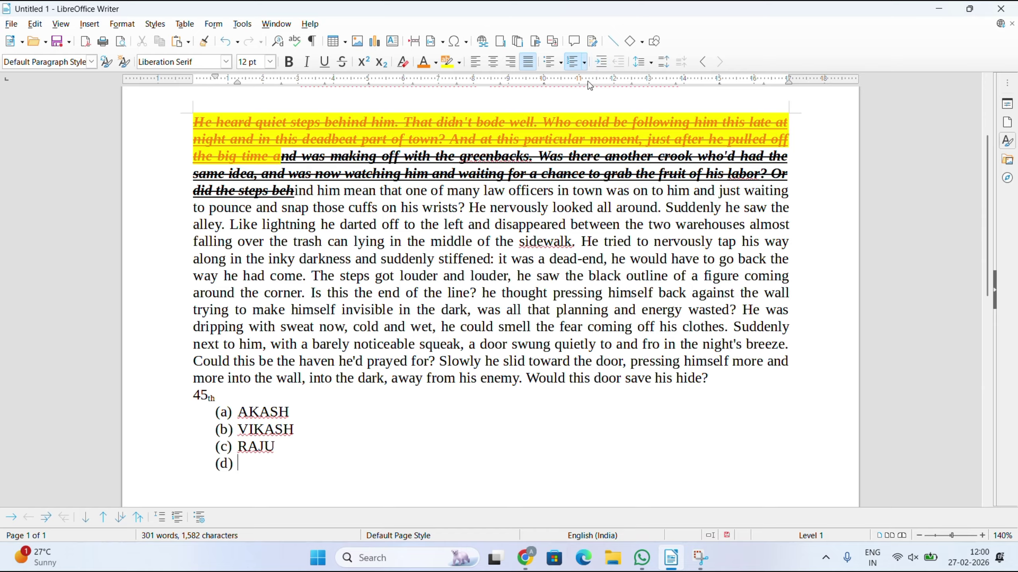
Increase the indent of the entire body text by one level, and decrease it again
click(465, 192)
key(ctrl+a)
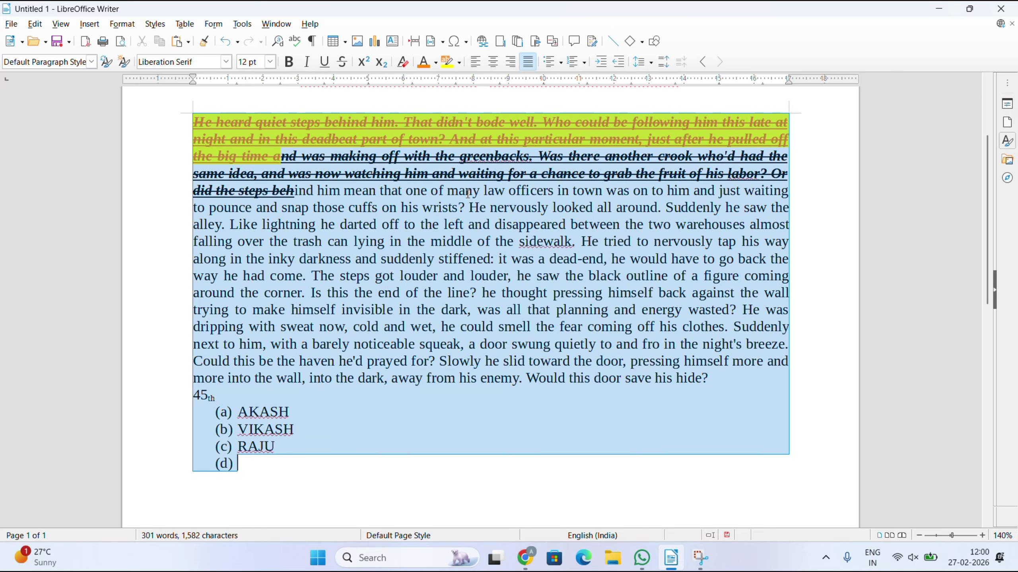
click(598, 68)
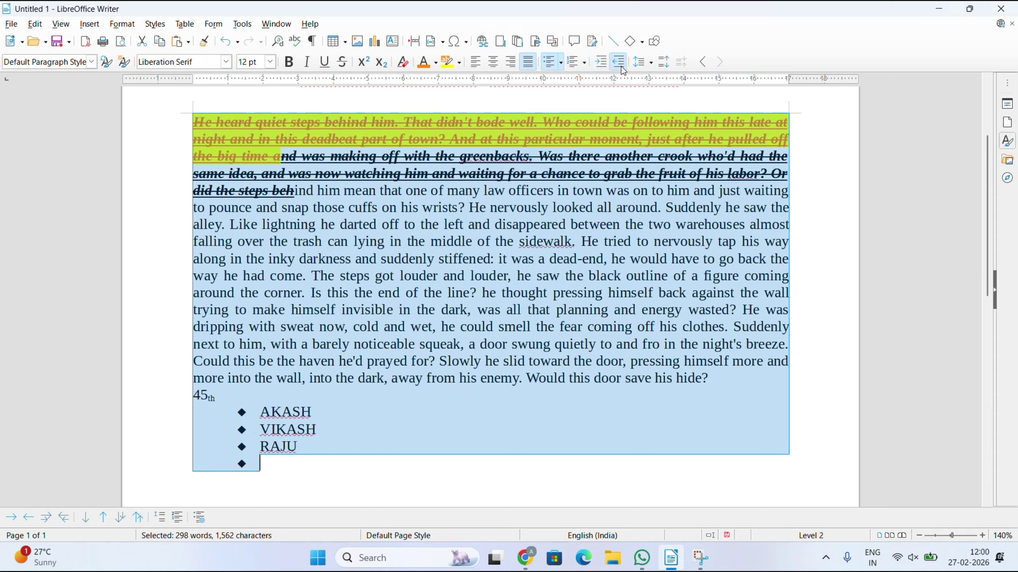
click(621, 67)
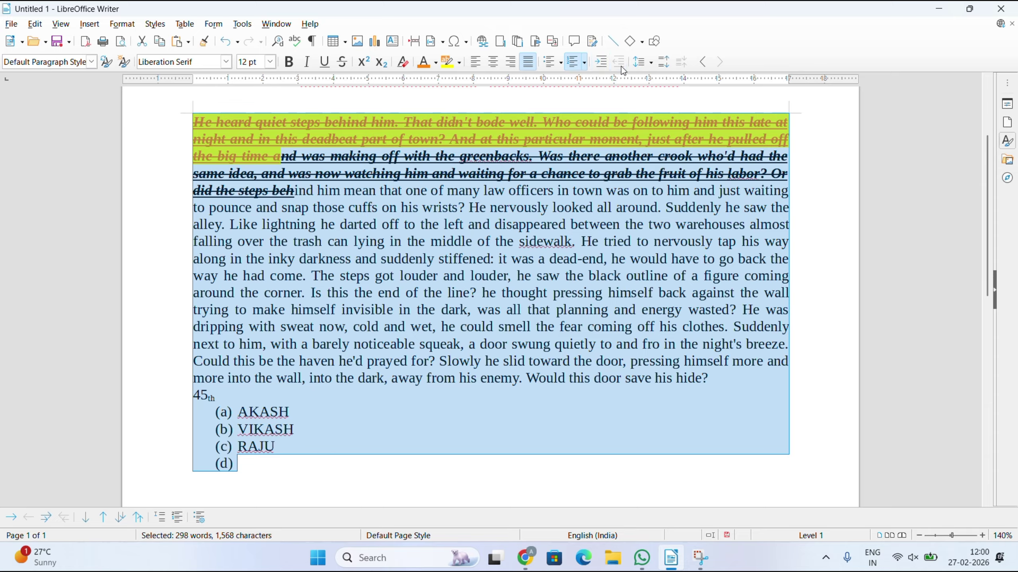
Increase the indent of the selected text repeatedly until the list items are at level 10
click(600, 62)
click(600, 62)
click(600, 62)
click(599, 63)
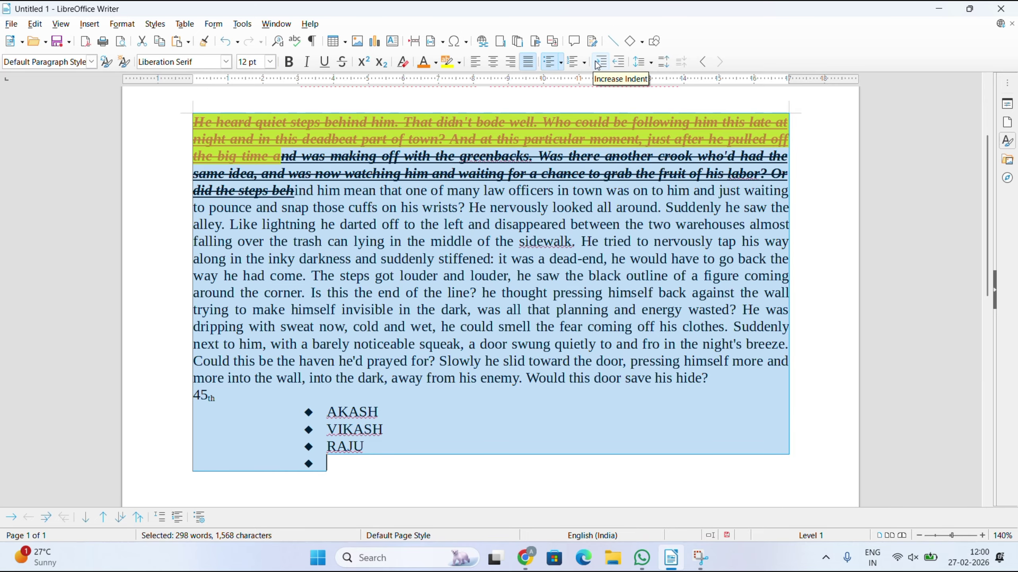
click(600, 62)
click(600, 62)
click(599, 62)
click(600, 62)
click(599, 62)
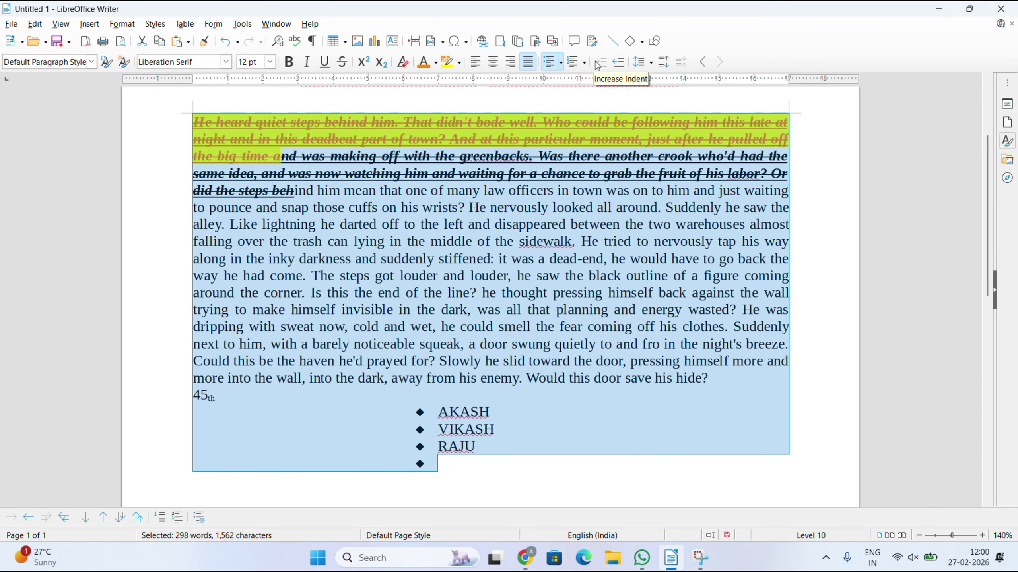
Decrease the indent of all the list items back to level 1
click(423, 419)
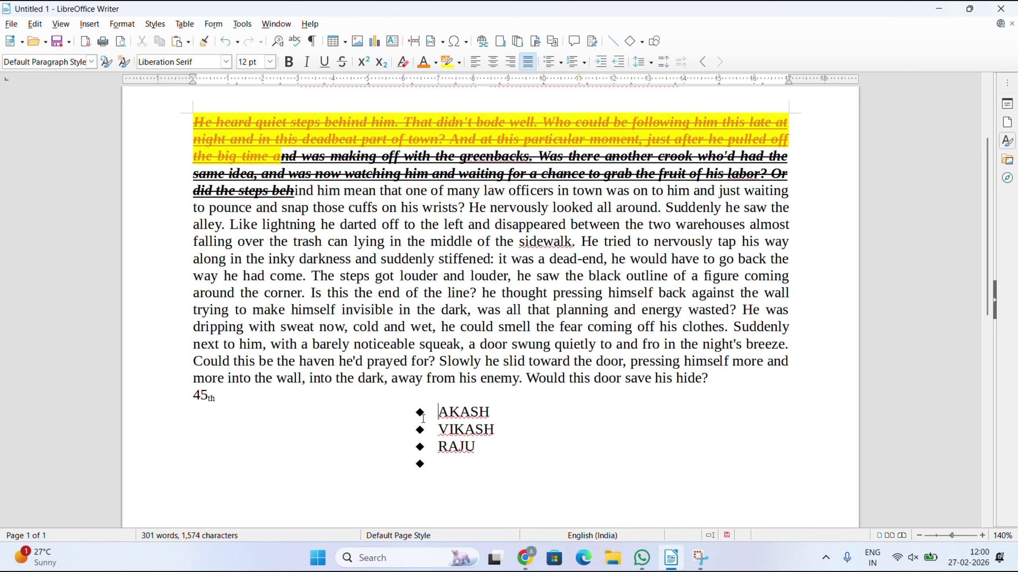
drag(423, 419, 472, 461)
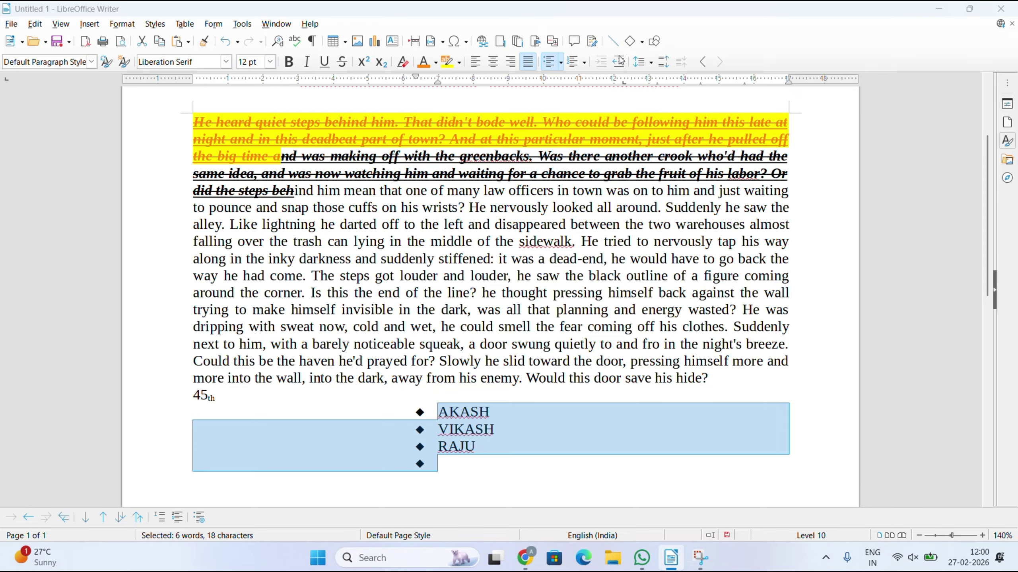
click(717, 102)
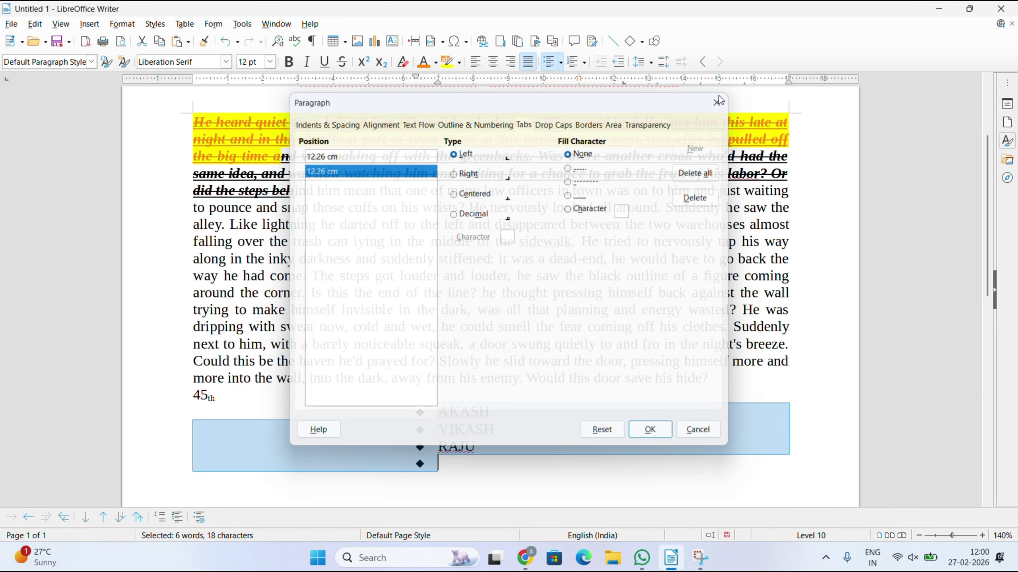
click(617, 62)
click(618, 62)
click(617, 63)
click(617, 62)
click(618, 62)
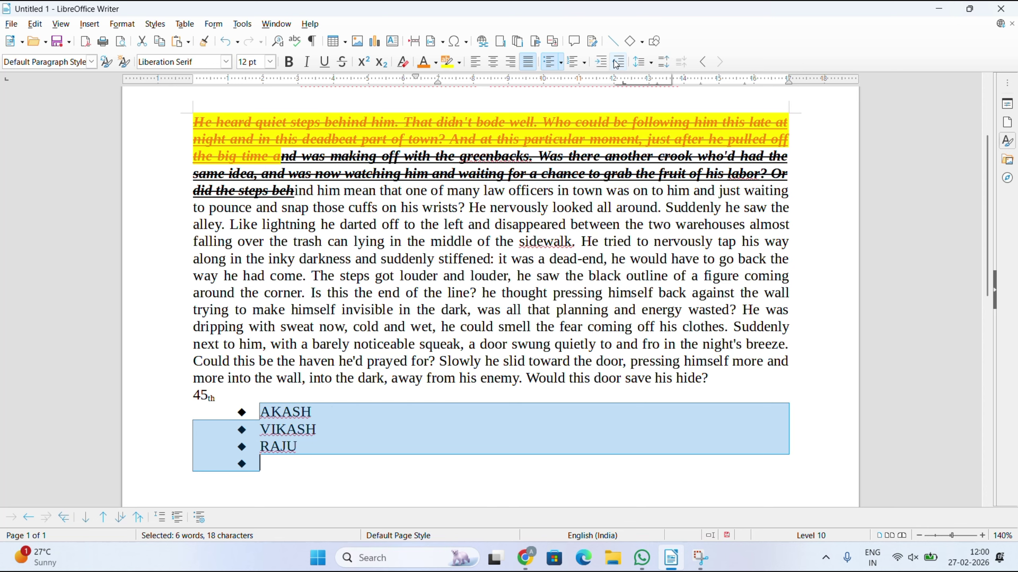
click(617, 62)
click(617, 62)
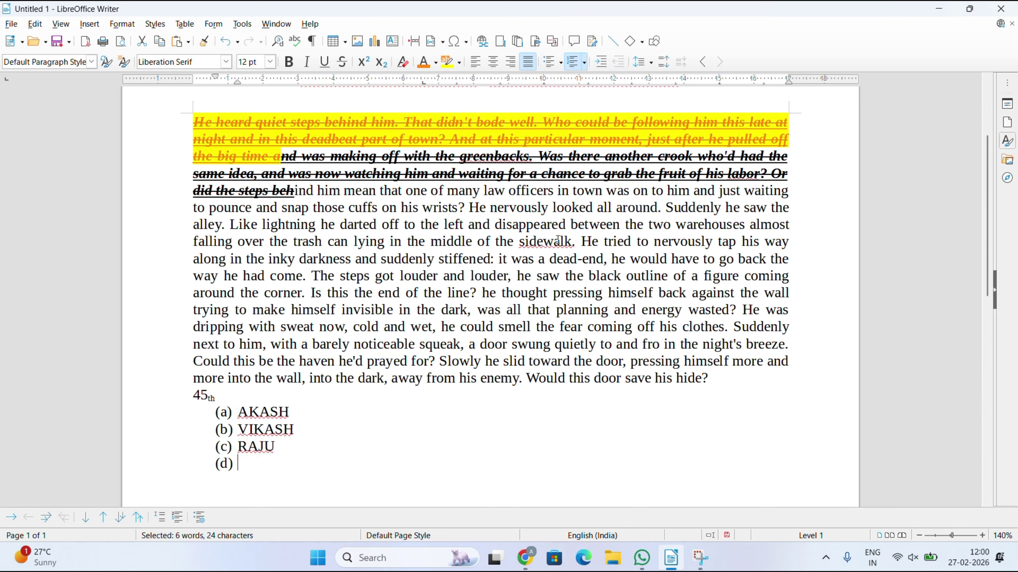
Set the line spacing of the entire body text to 1.15
key(ctrl+a)
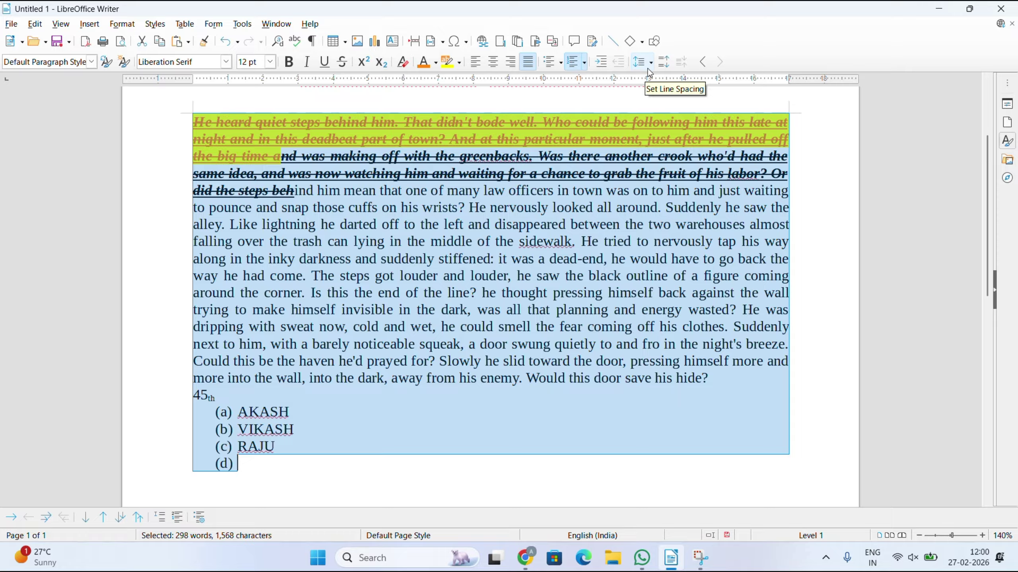
click(648, 70)
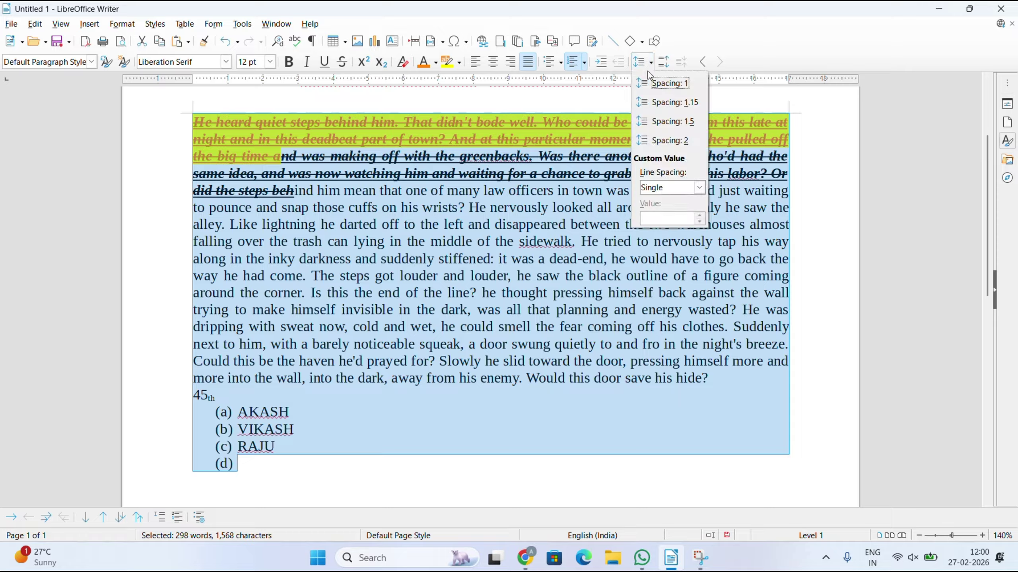
click(654, 104)
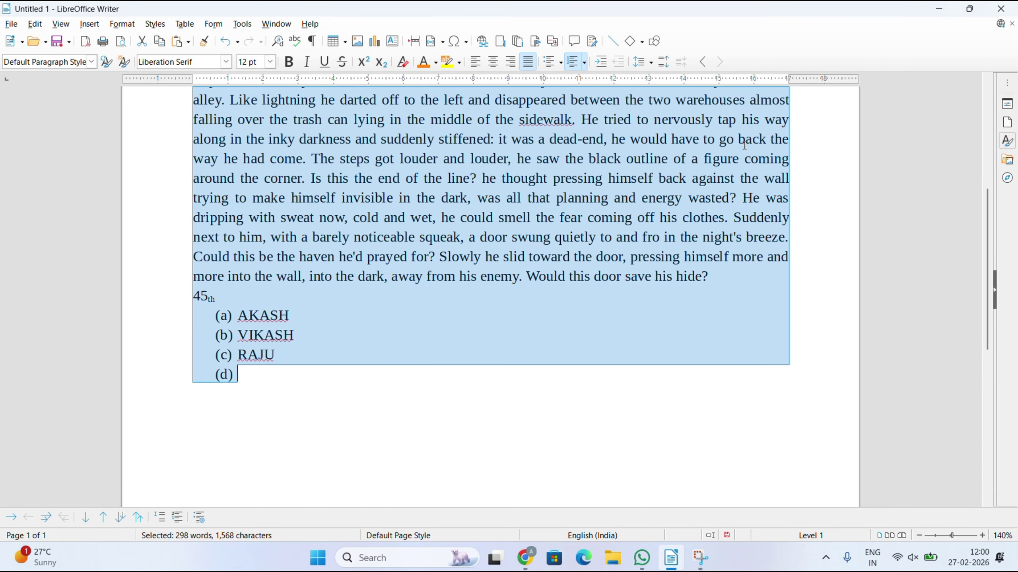
scroll(990, 242, up, 5)
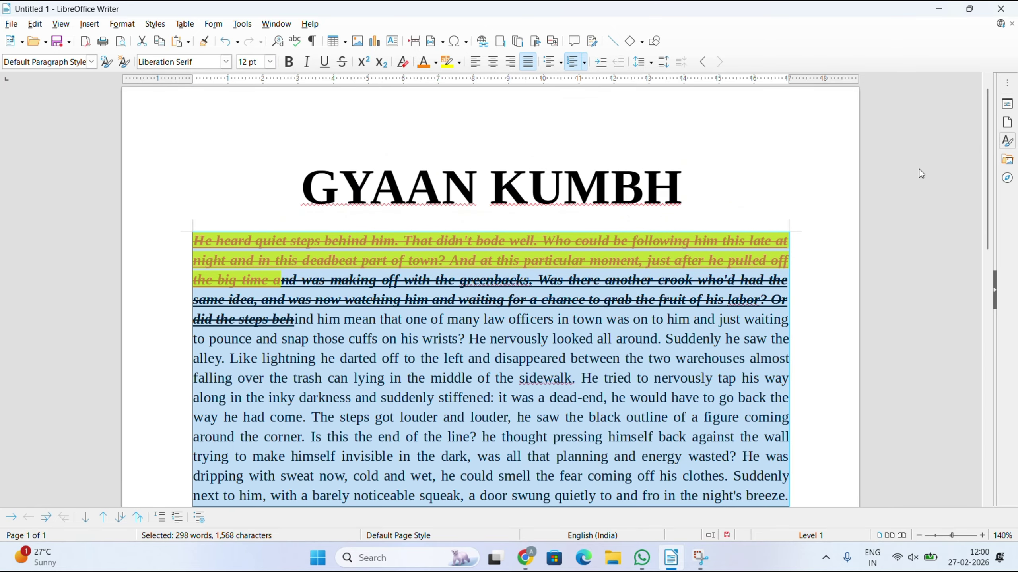
Set the line spacing of the entire body text to 2
click(583, 62)
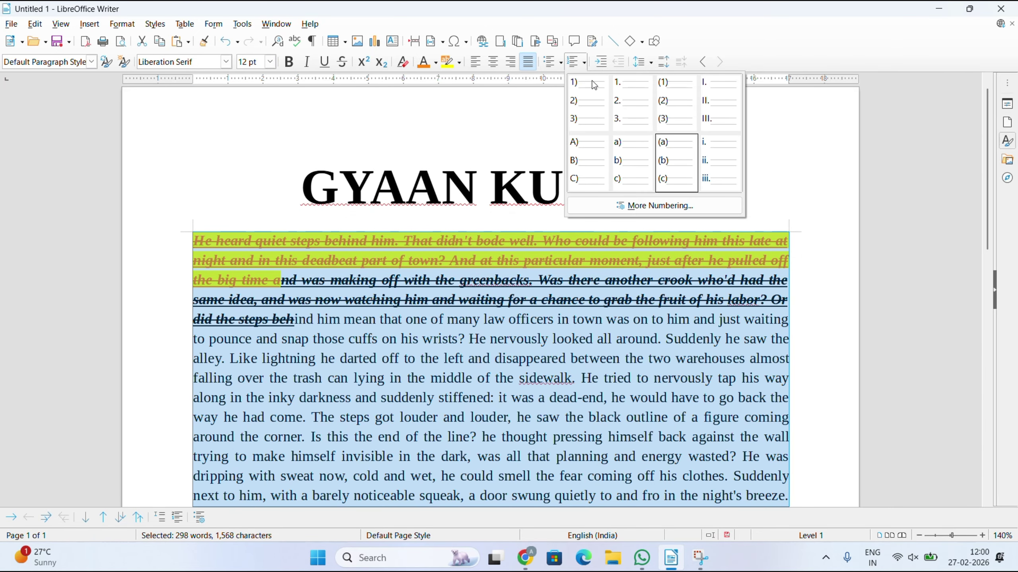
click(648, 60)
click(649, 62)
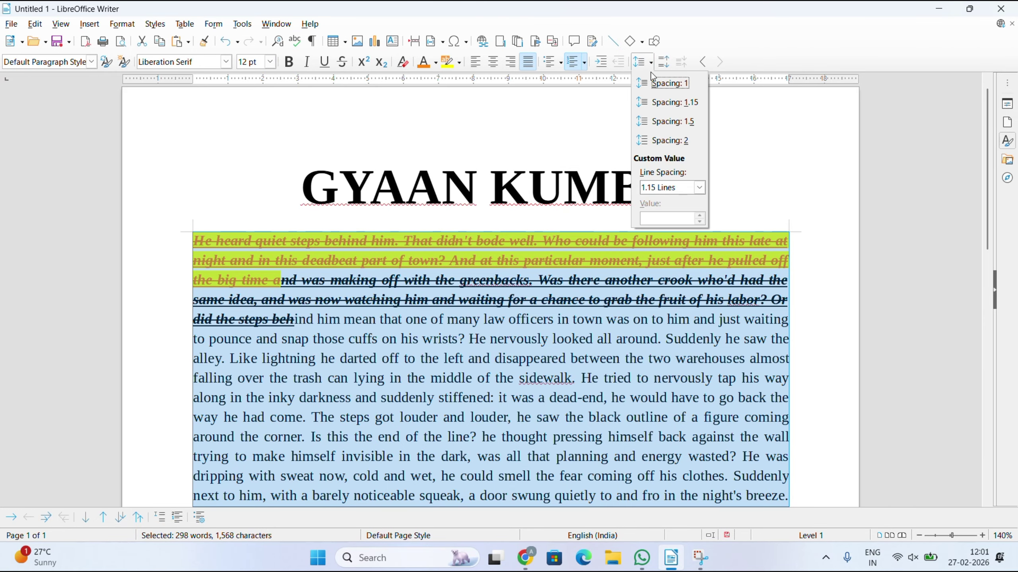
click(663, 140)
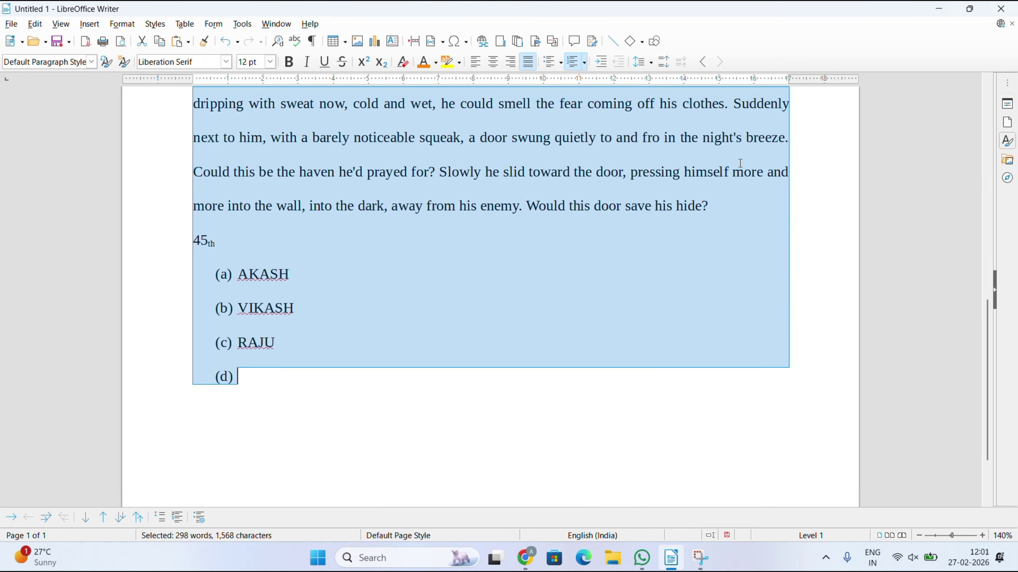
drag(988, 311, 972, 164)
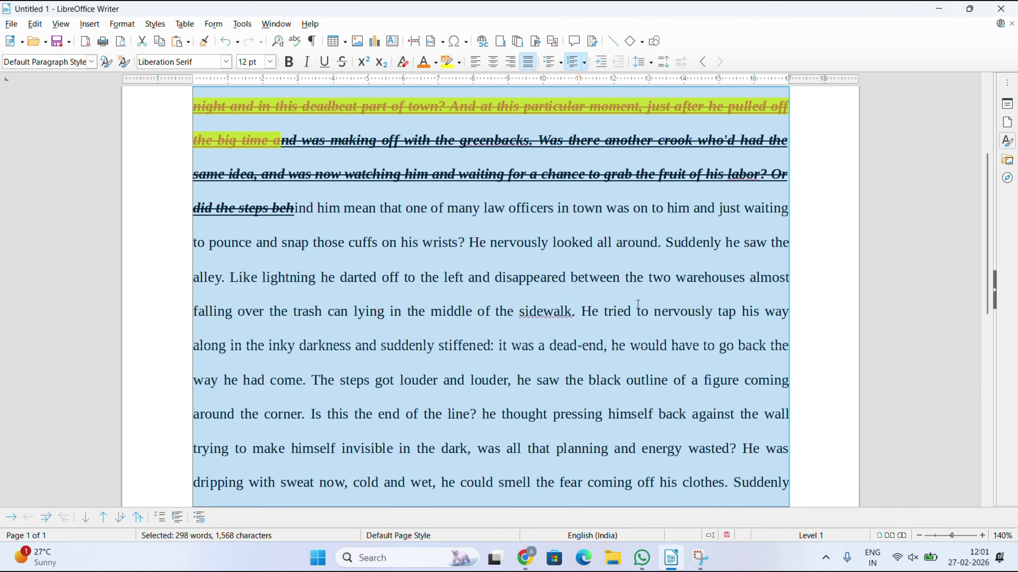
Clear the current selection and select the entire body text again
click(598, 292)
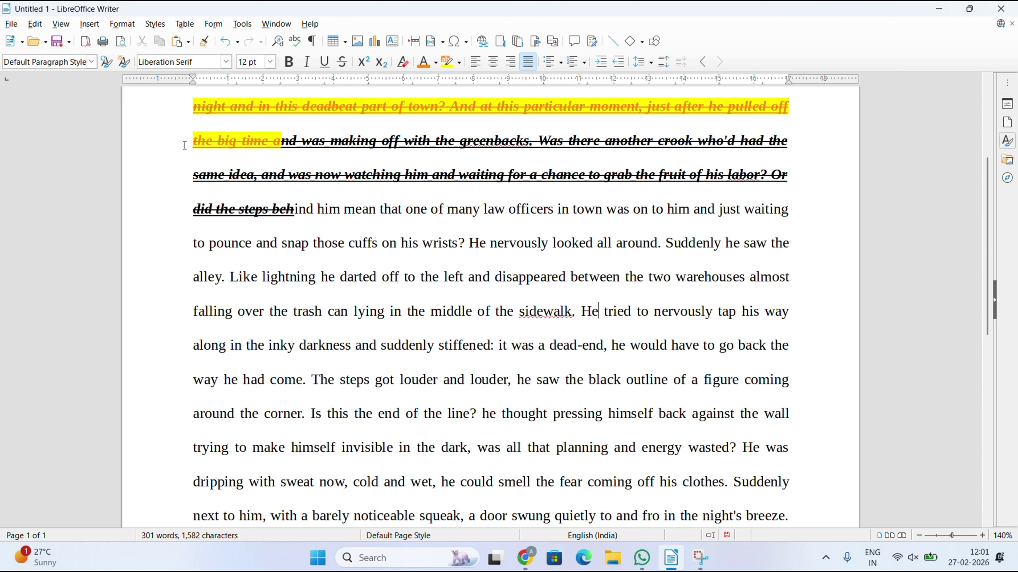
key(ctrl+a)
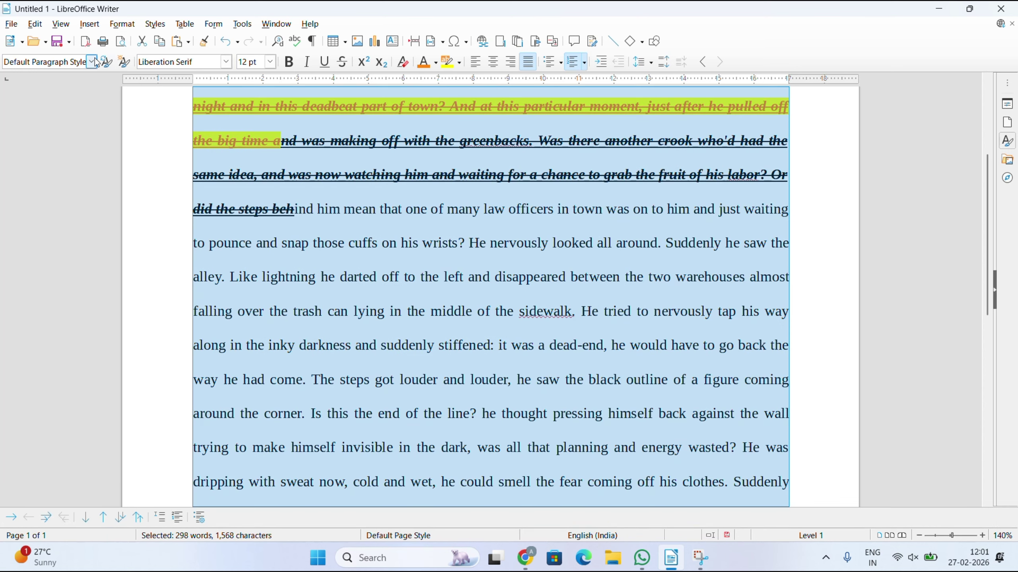